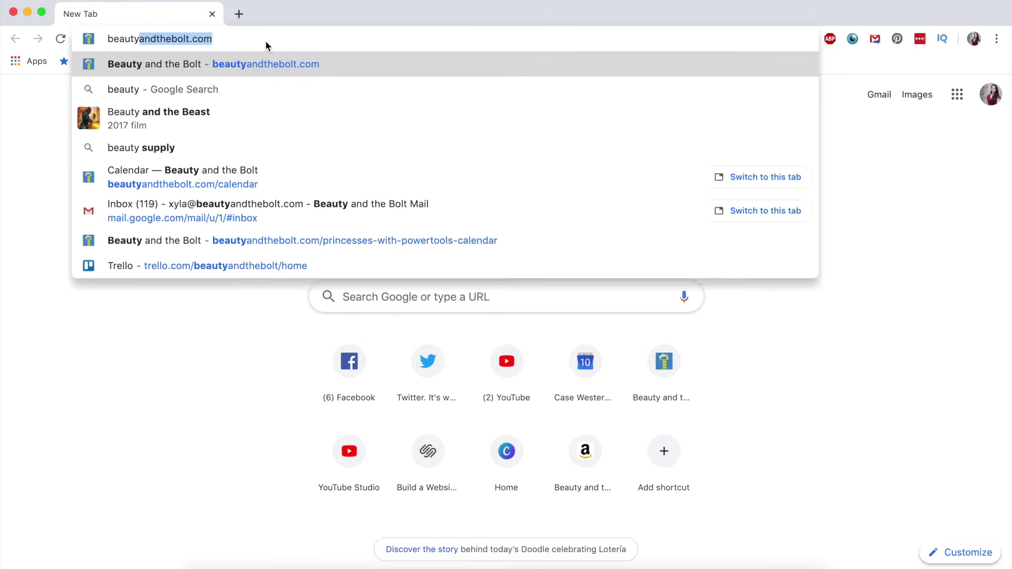
Step: Load the Beauty and the Bolt site, open its Makerspace Map, and follow the thinkbox.case.edu link
key("Return")
mouse_move(683, 138)
left_click(687, 179)
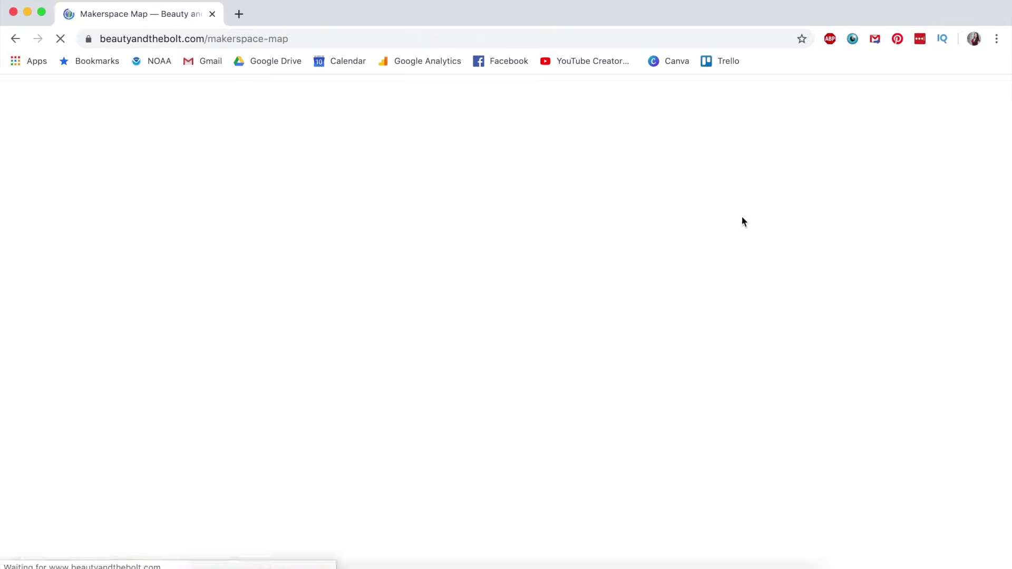
scroll(370, 290, "down", 5)
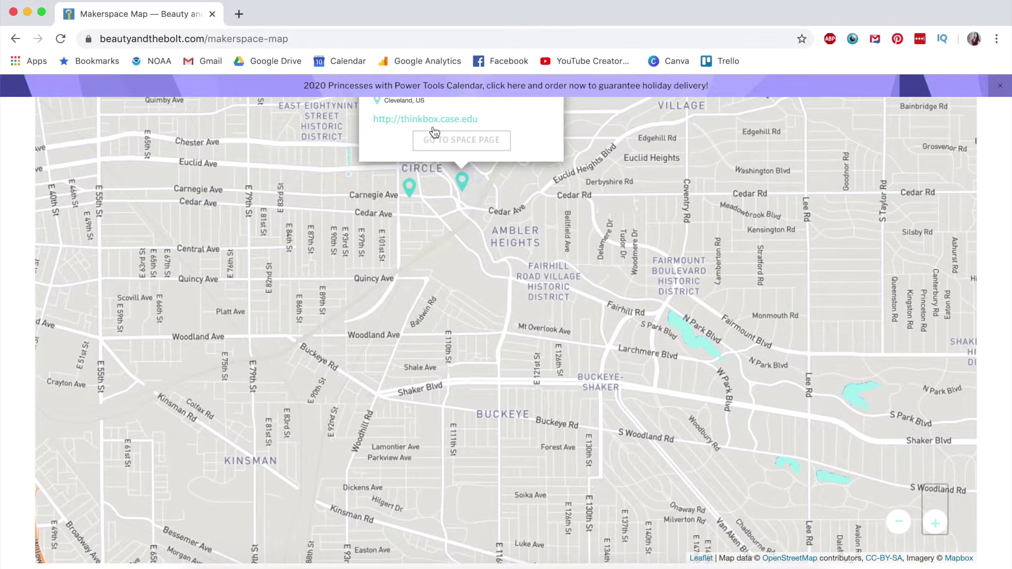
left_click(434, 127)
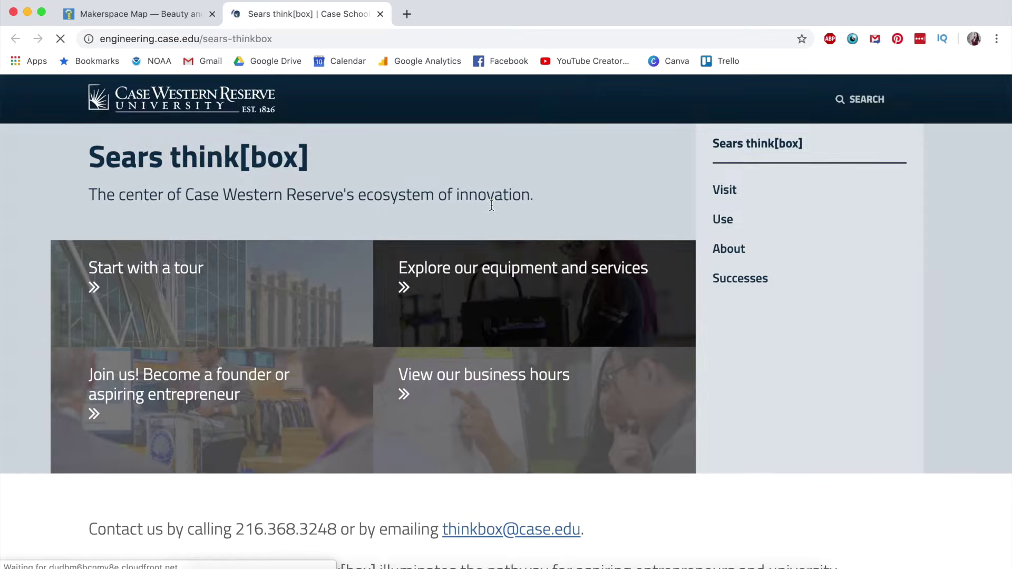
scroll(486, 390, "down", 15)
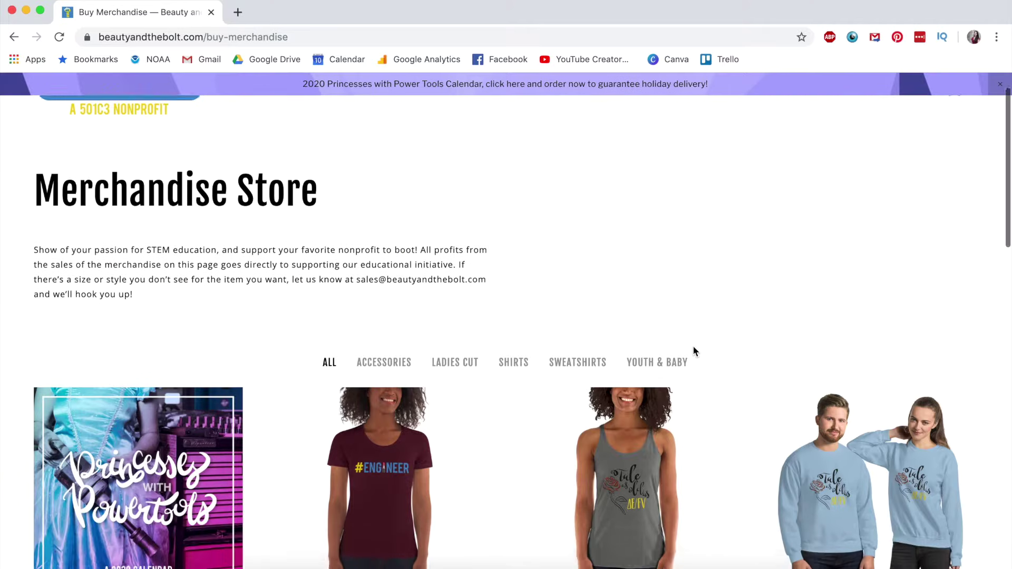
Step: Scroll the Merchandise Store down to the 2020 calendar and shirt rows
scroll(693, 347, "down", 6)
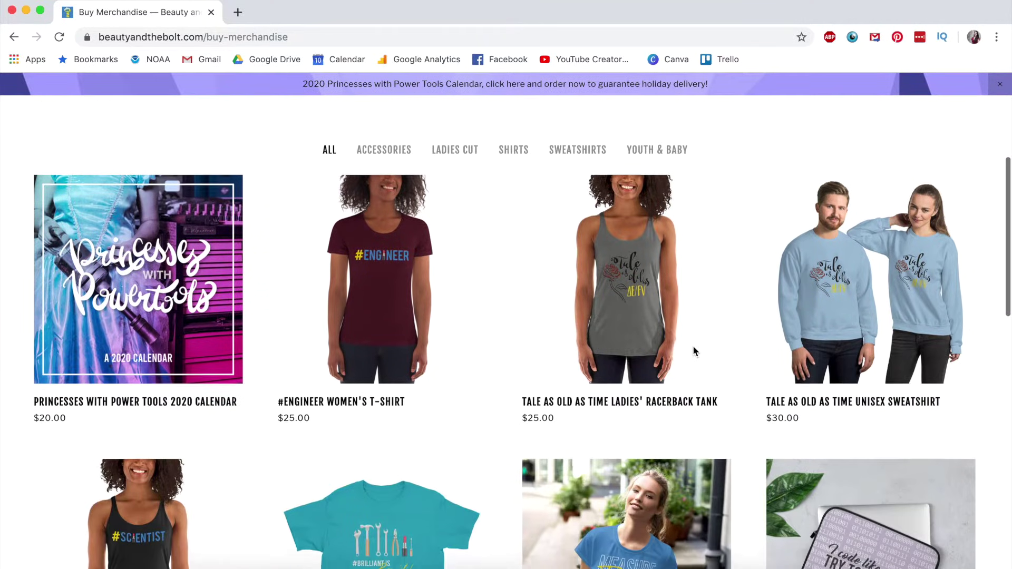
scroll(692, 348, "down", 2)
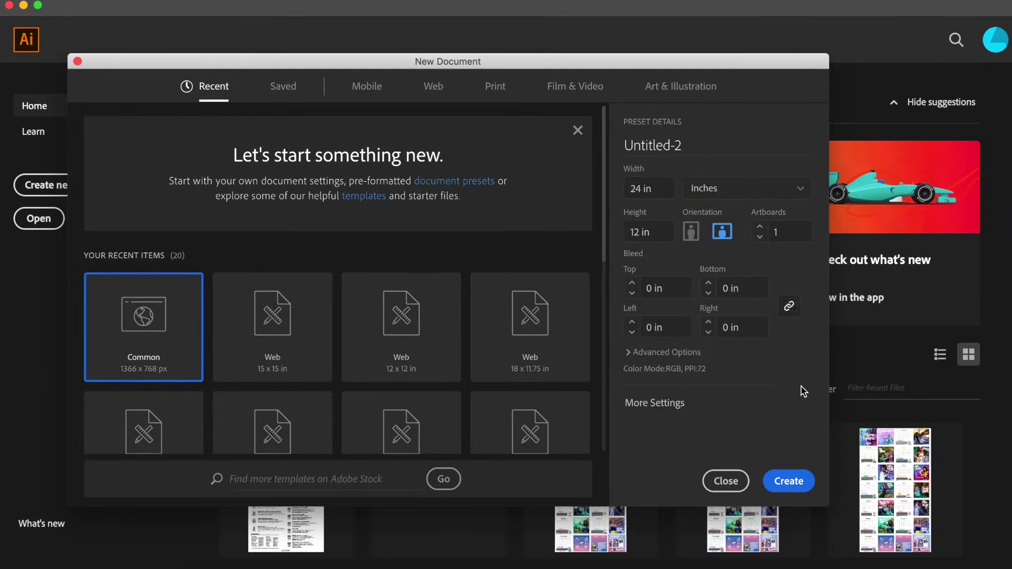
Step: Create the new 24 × 12 inch document
left_click(808, 485)
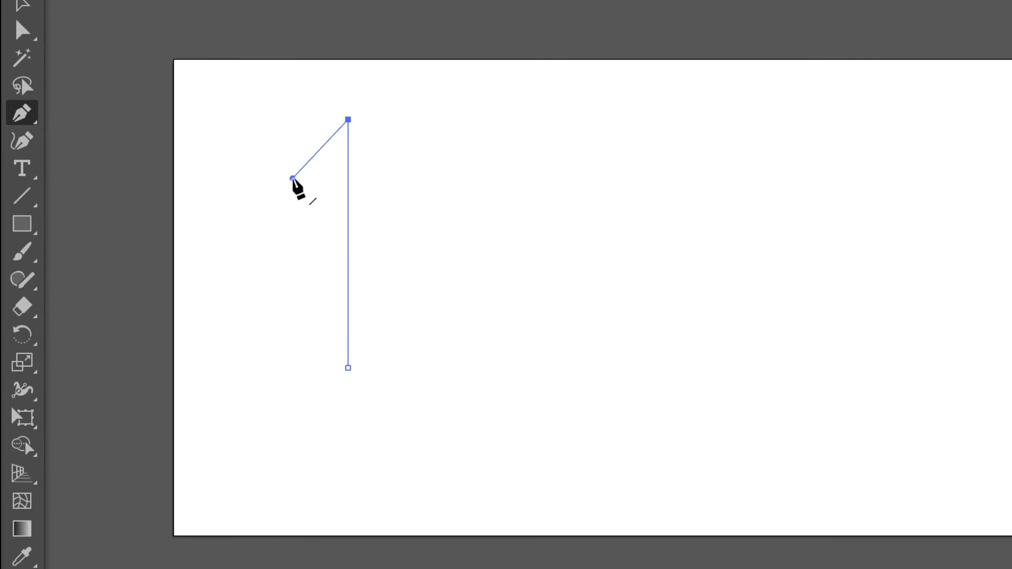
Step: Extend the line's top into a half-tree zigzag with three stepped tiers and a trunk base
left_click(292, 178)
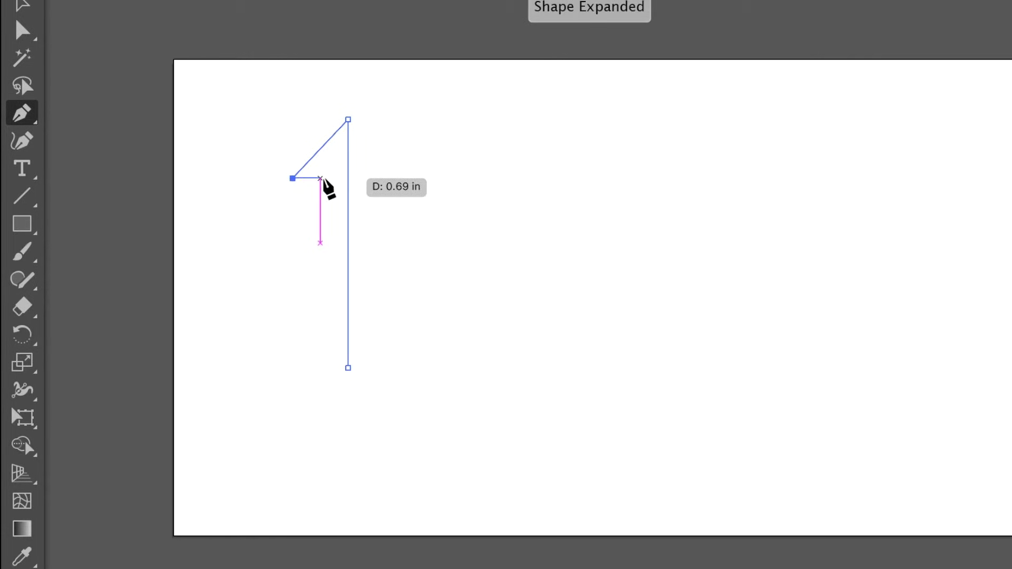
left_click(320, 178)
left_click(277, 244)
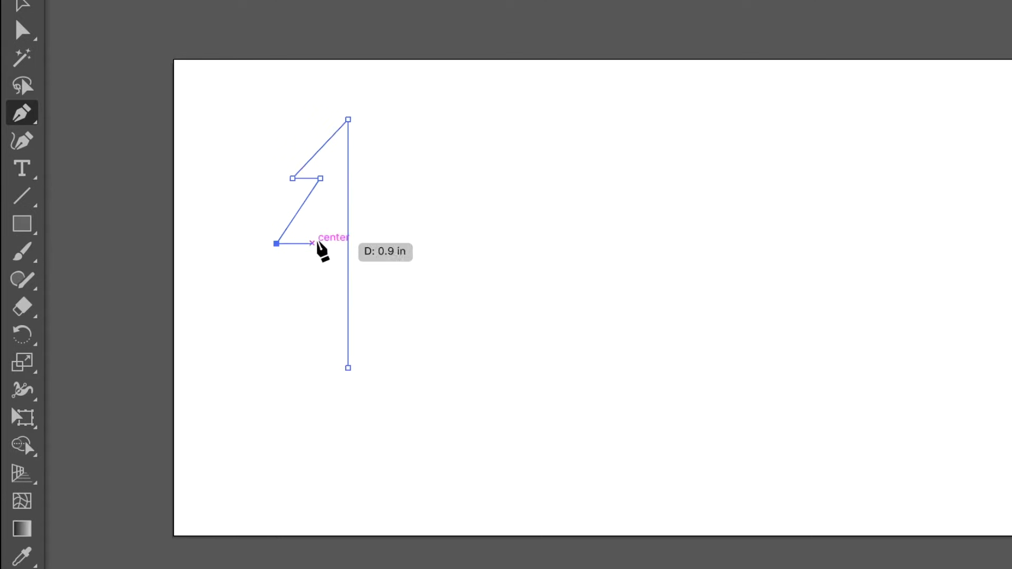
left_click(312, 244)
left_click(257, 325)
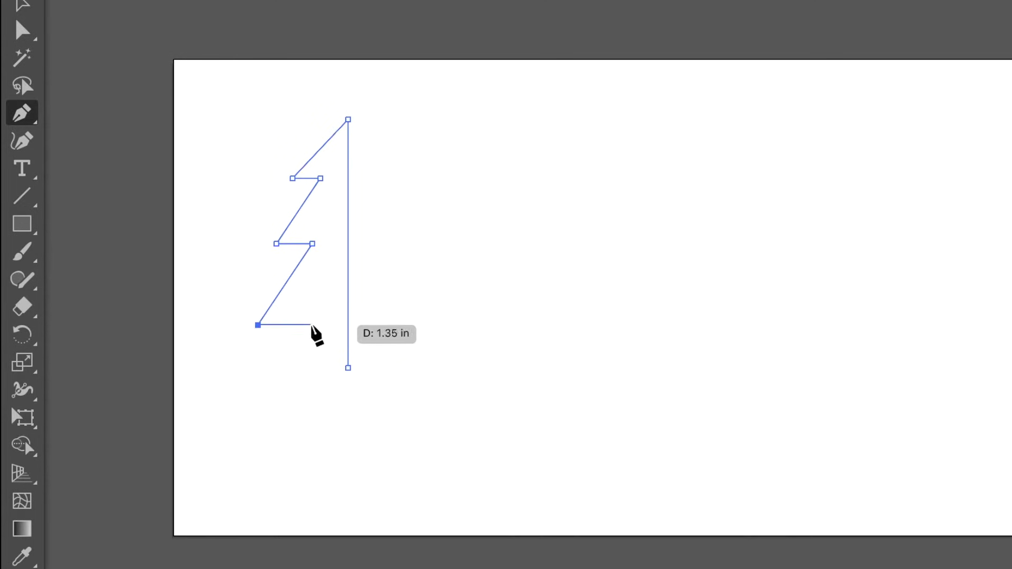
left_click(323, 325)
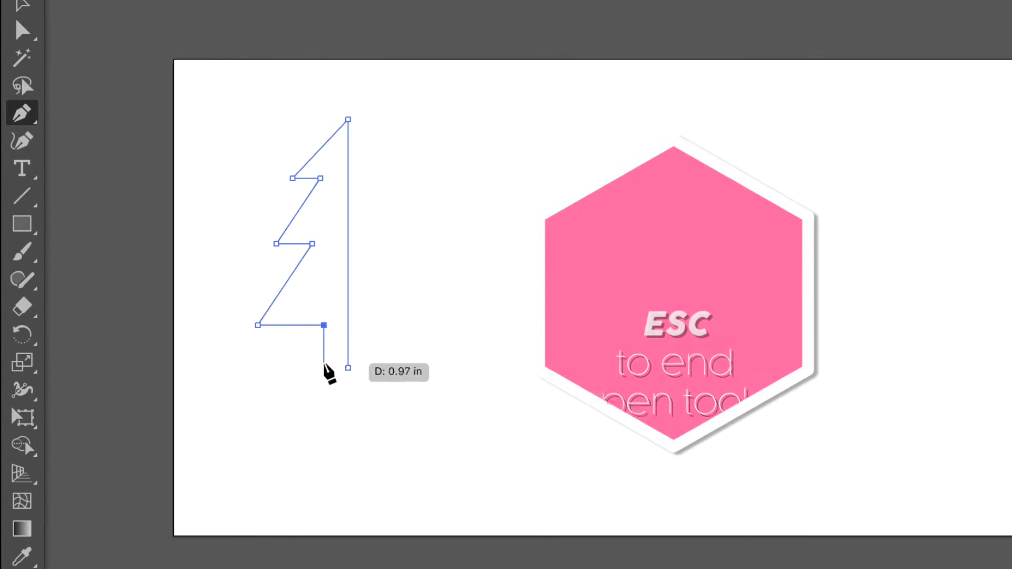
left_click(323, 357)
left_click(348, 356)
key("Escape")
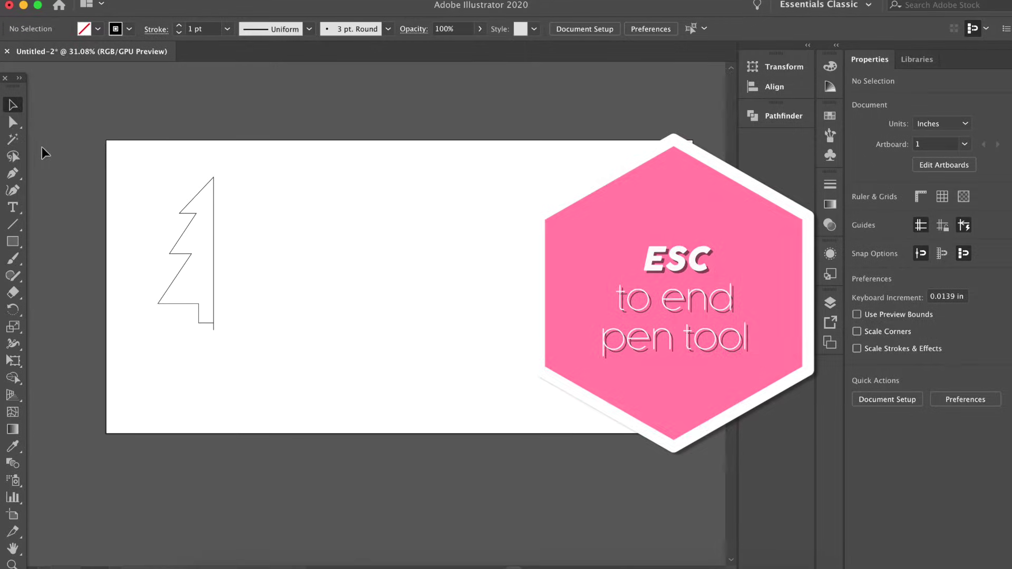
Step: Delete the vertical center line segment from the half-tree path
left_click(12, 123)
left_click(214, 288)
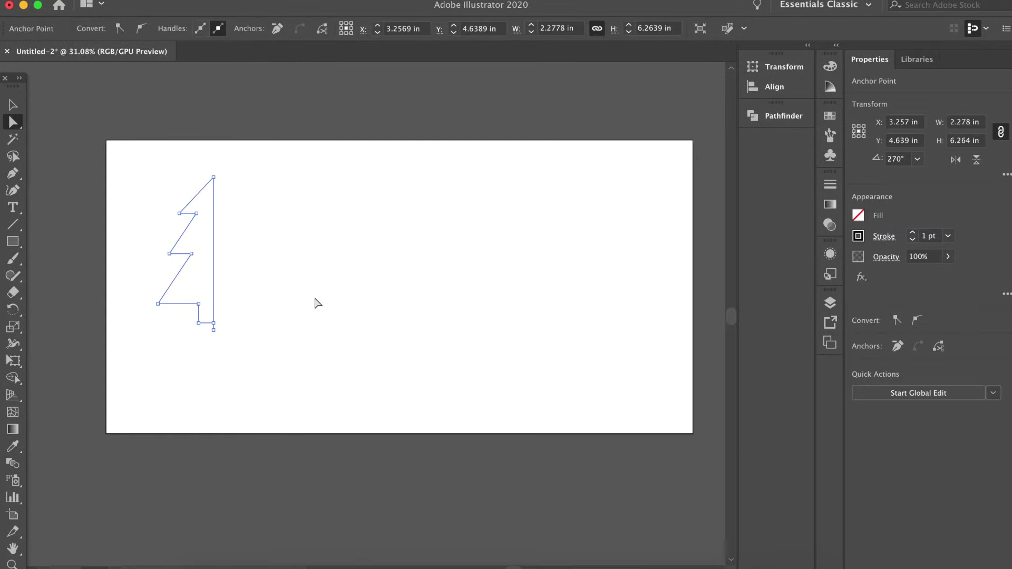
key("Delete")
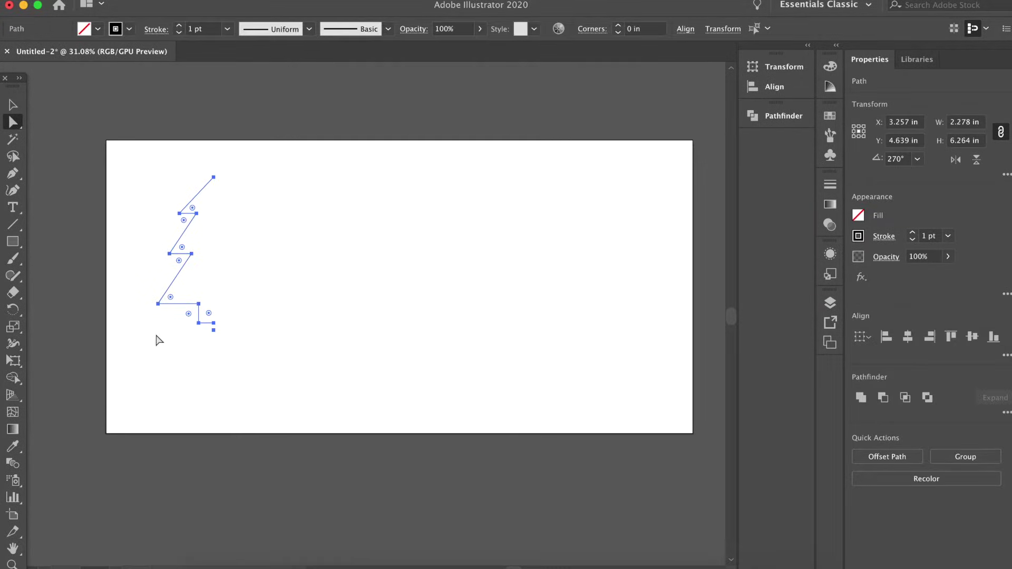
left_click(218, 345)
left_click(213, 330)
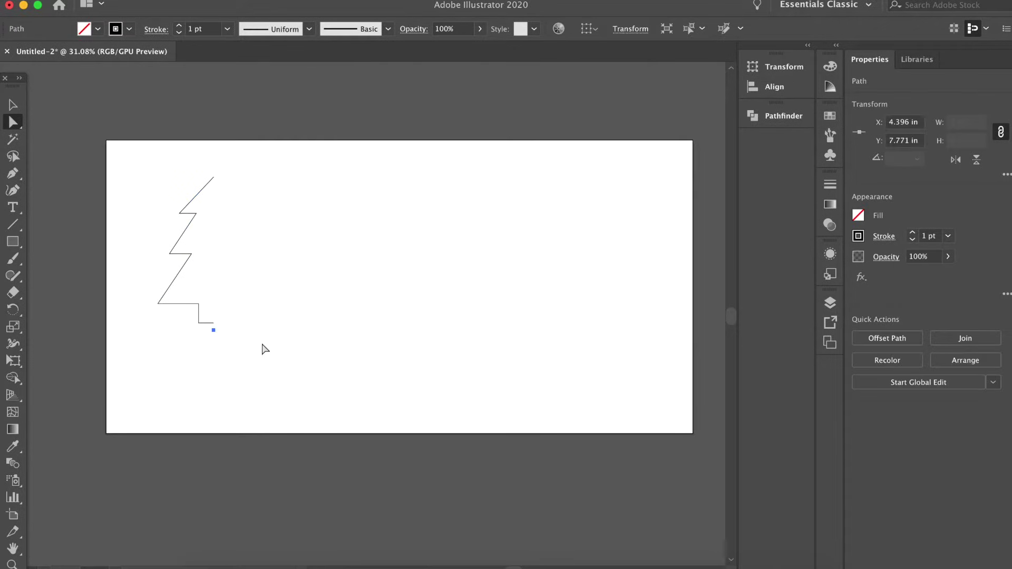
left_click(264, 348)
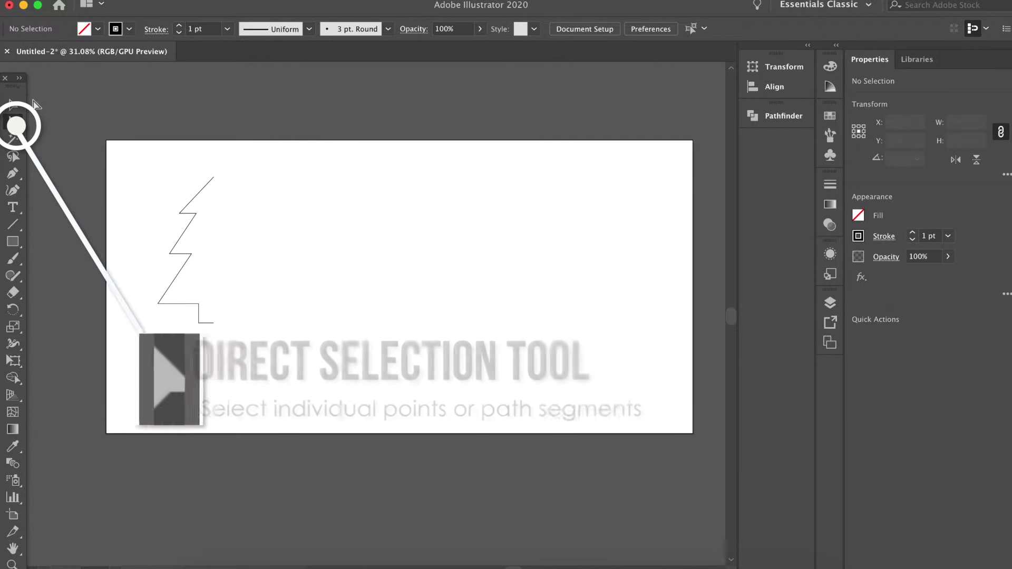
Step: Copy and paste the half tree and line the copy up against the original
left_click(13, 122)
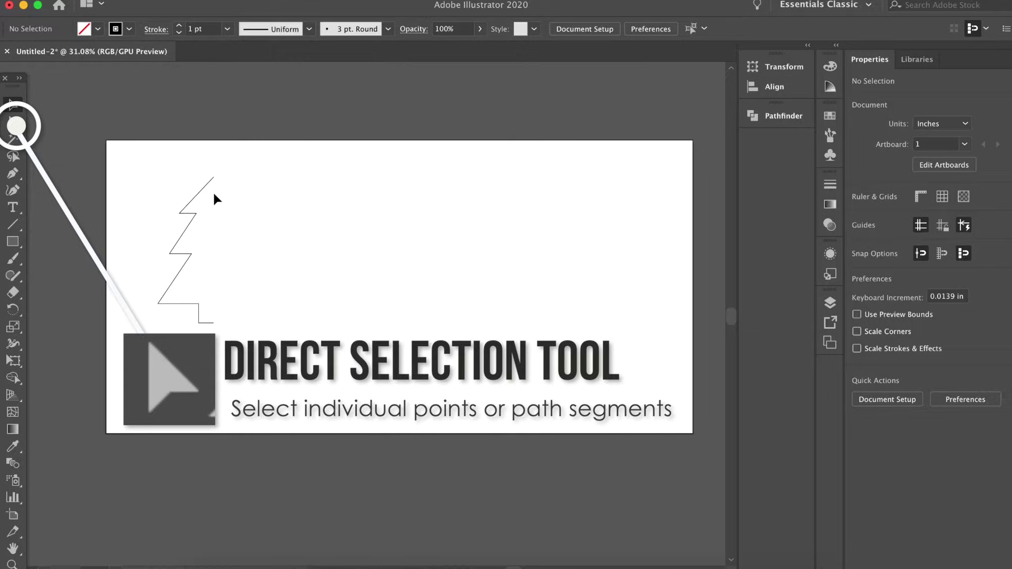
left_click(178, 255)
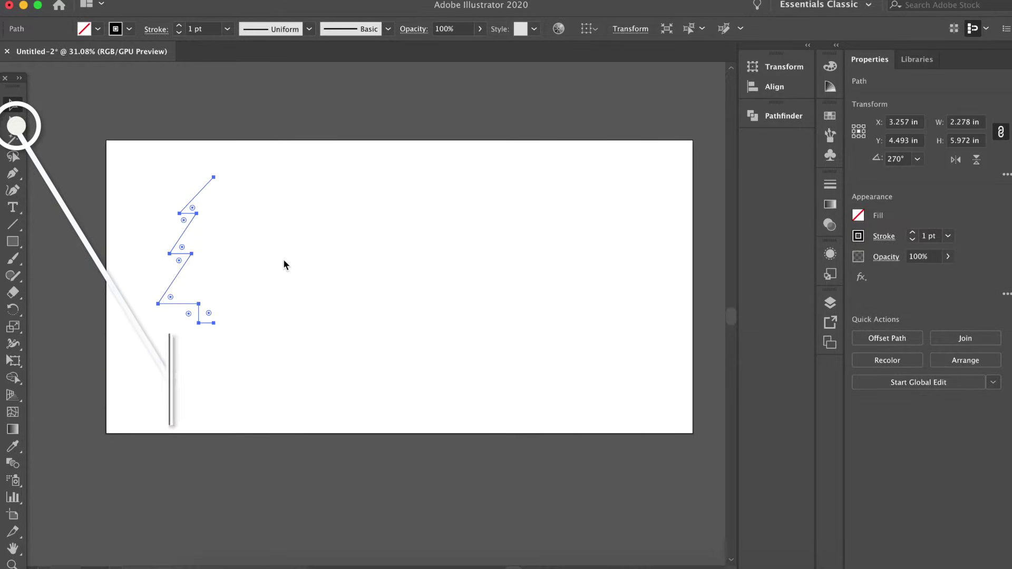
key("ctrl+c")
key("ctrl+v")
key("v")
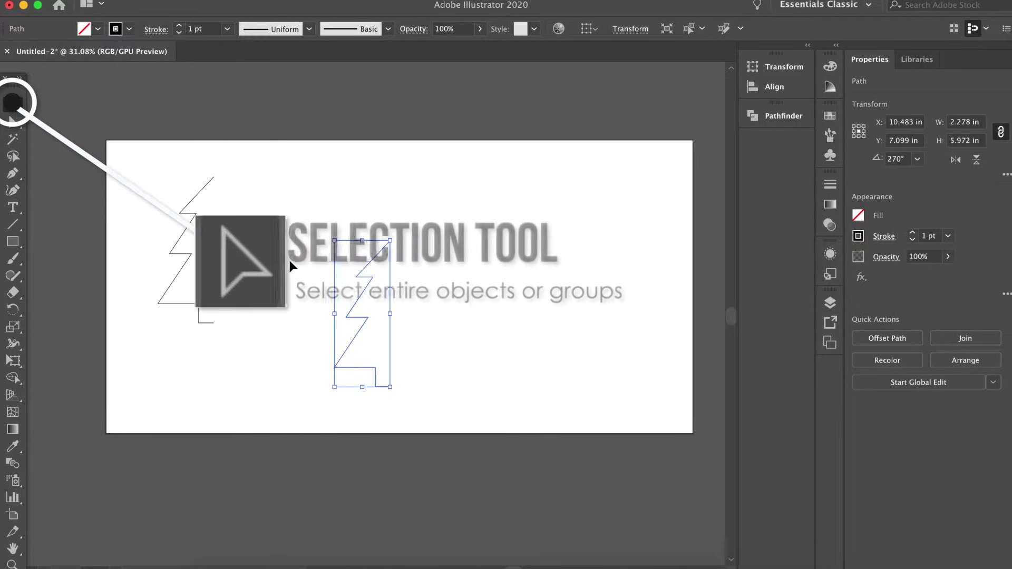
left_click_drag(284, 240, 266, 232)
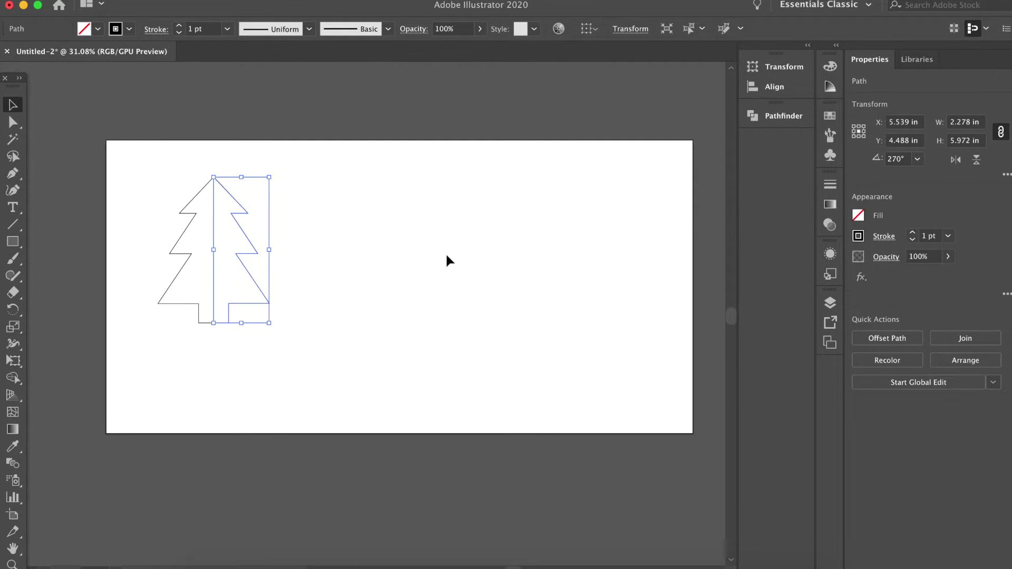
Step: Select both tree halves and unite them with Pathfinder
left_click(413, 288)
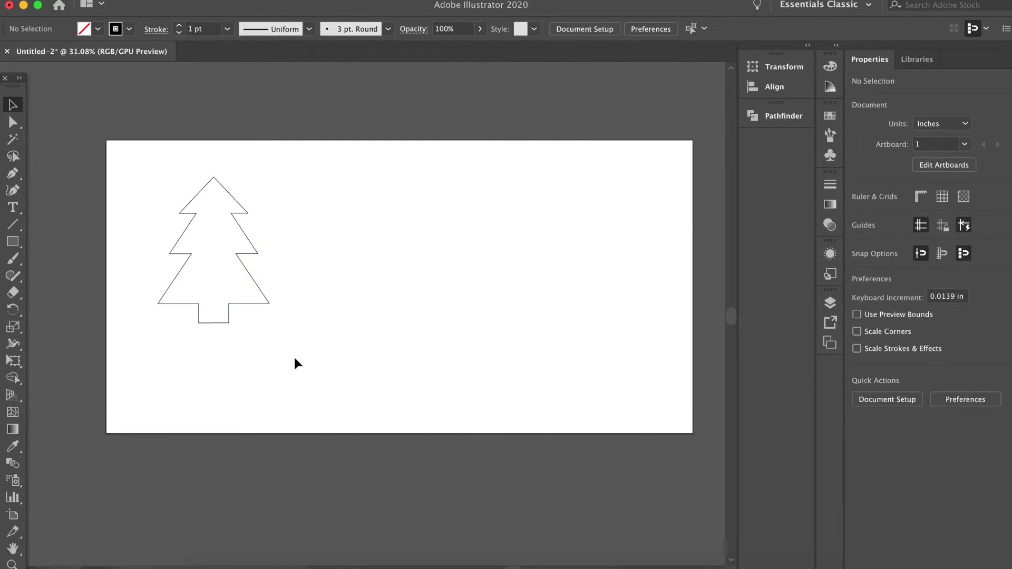
left_click_drag(178, 180, 178, 180)
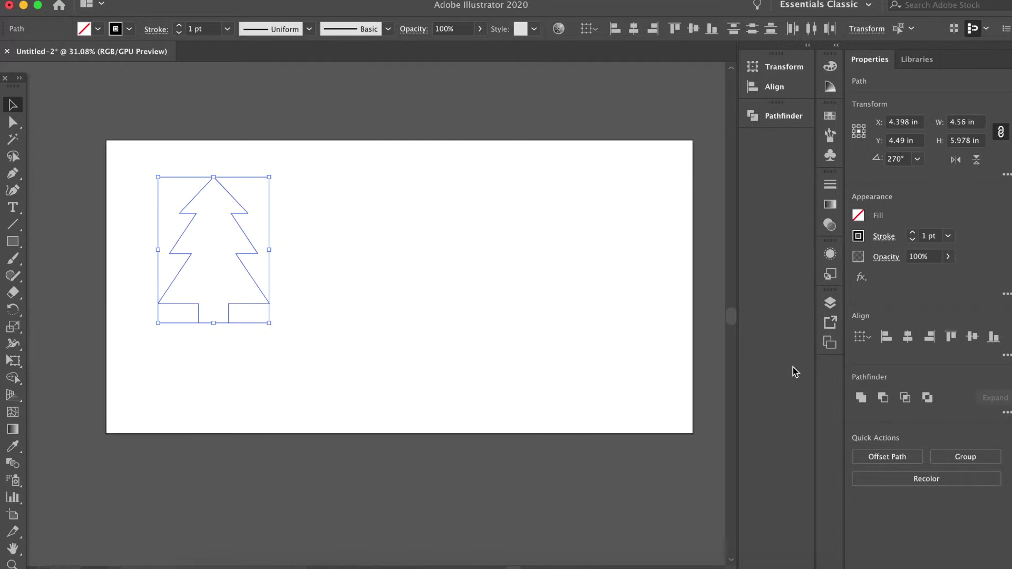
scroll(169, 321, "up", 3)
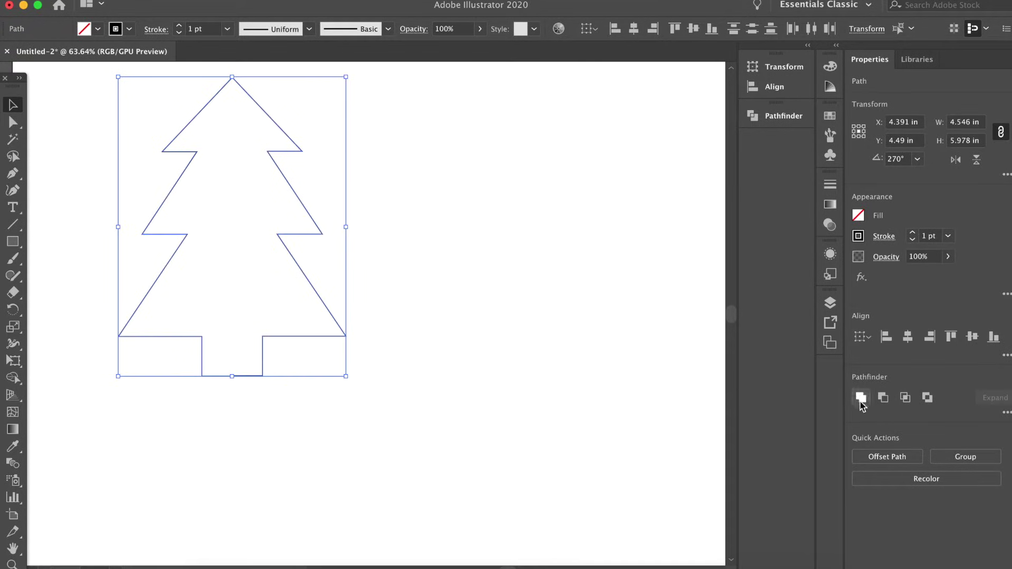
left_click(861, 399)
left_click(350, 454)
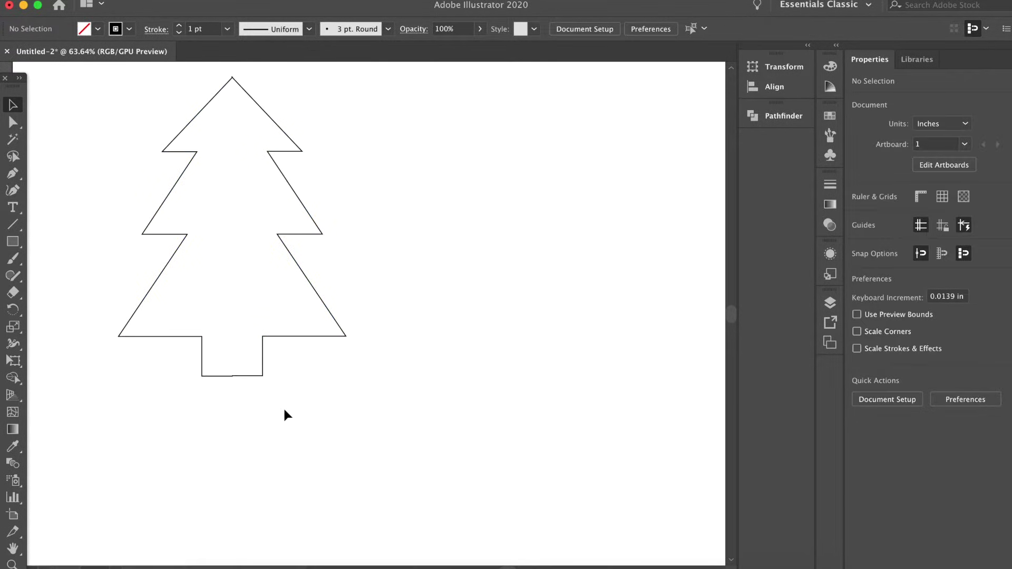
scroll(284, 411, "up", 2)
Step: Start a new Pen path at the tree outline's top point
left_click(305, 316)
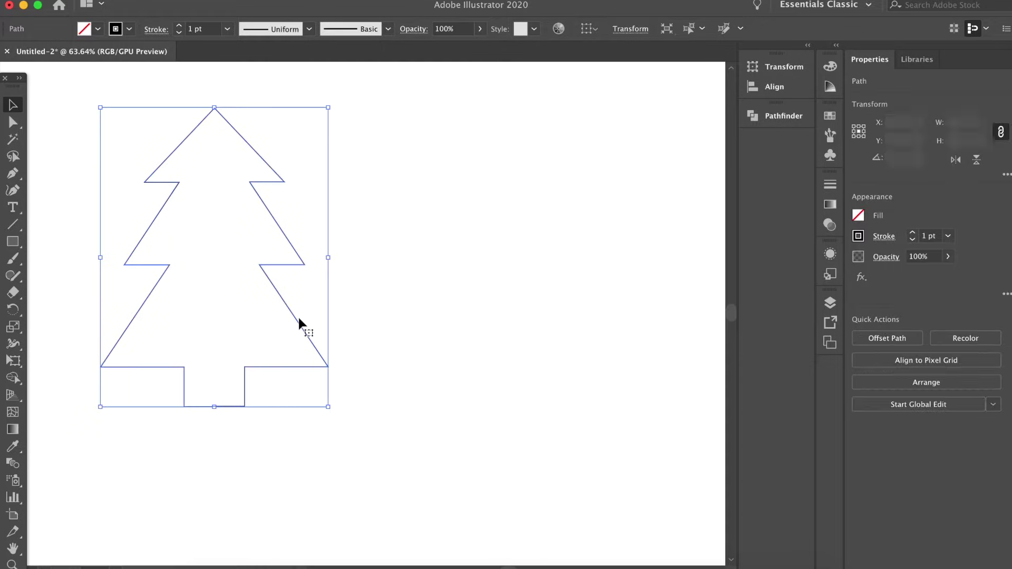
key("p")
scroll(193, 327, "up", 2)
left_click(219, 76)
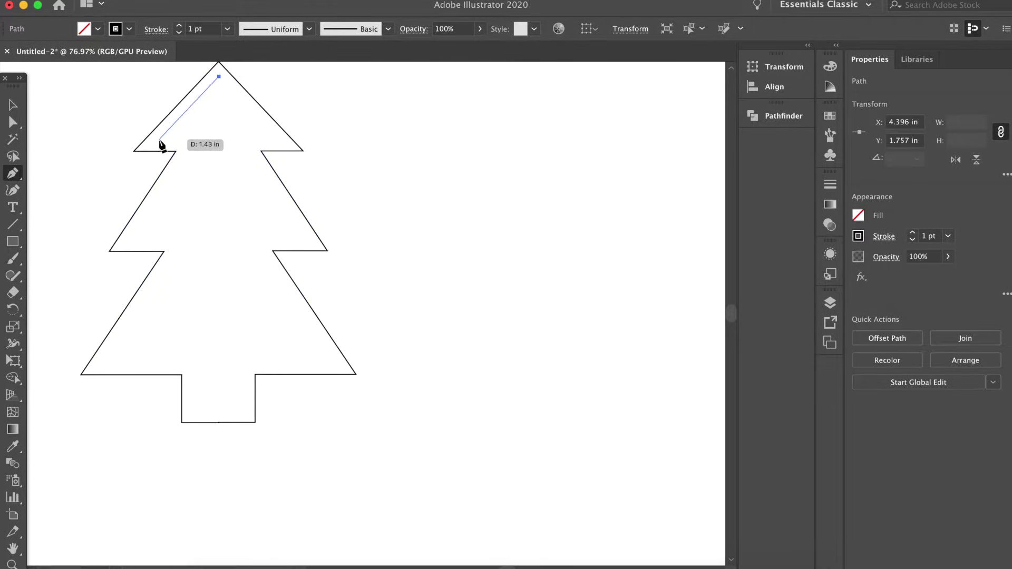
Step: Finish the inner half outline, then mirror a copy onto the tree's right side
left_click(159, 139)
left_click(197, 139)
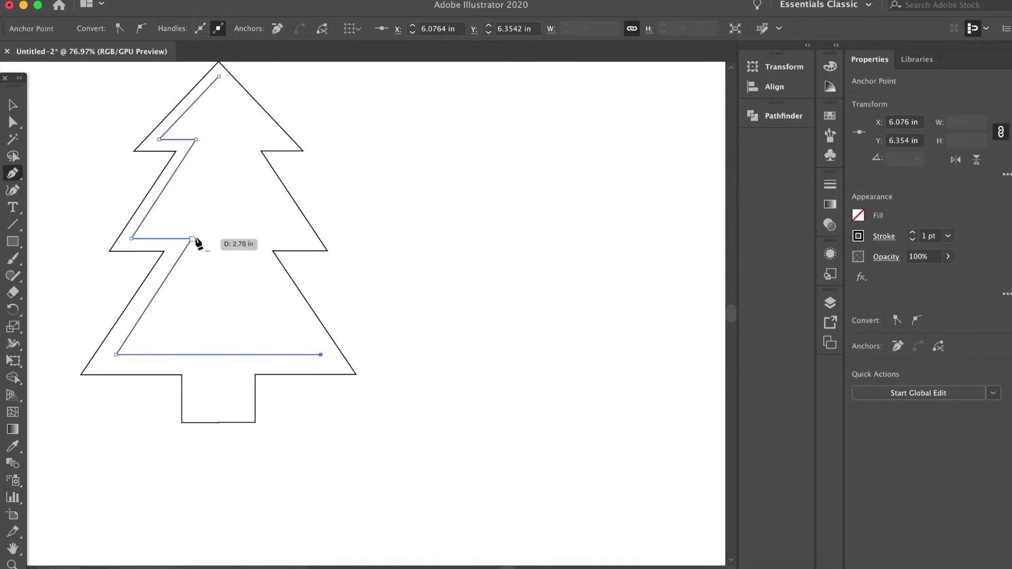
left_click(12, 108)
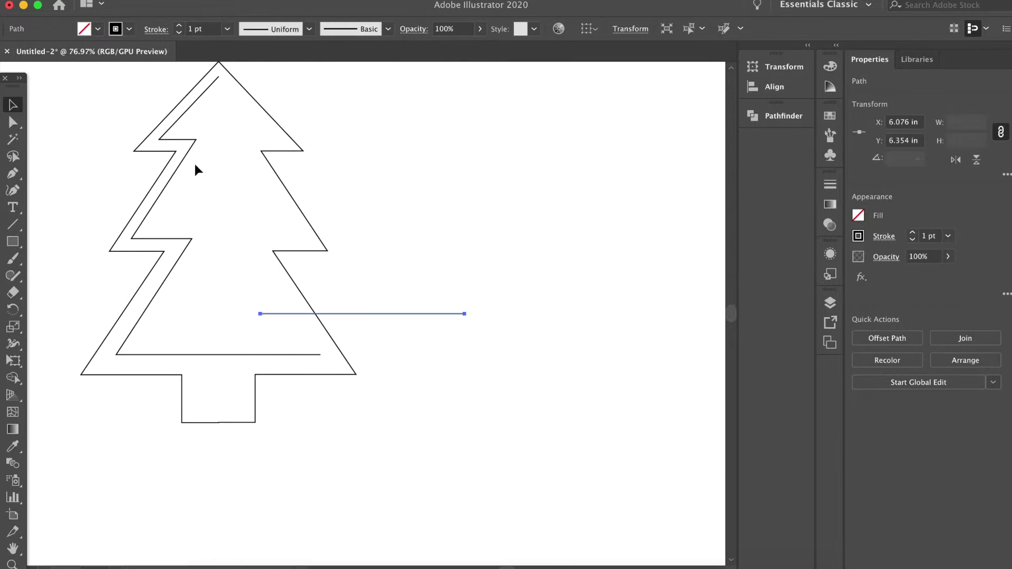
left_click(194, 161)
key("super+c")
key("super+v")
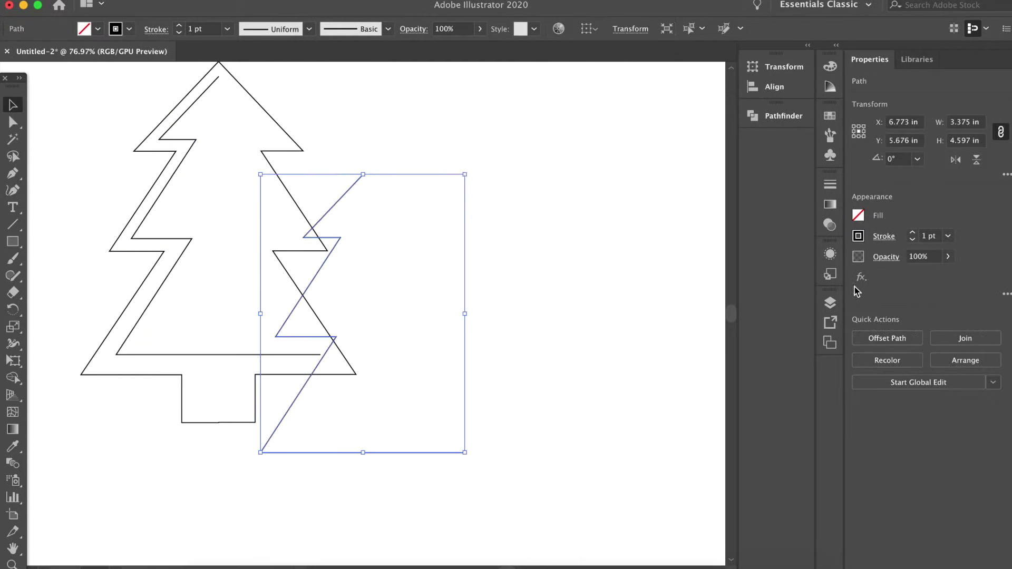
left_click(956, 159)
left_click_drag(426, 393, 277, 283)
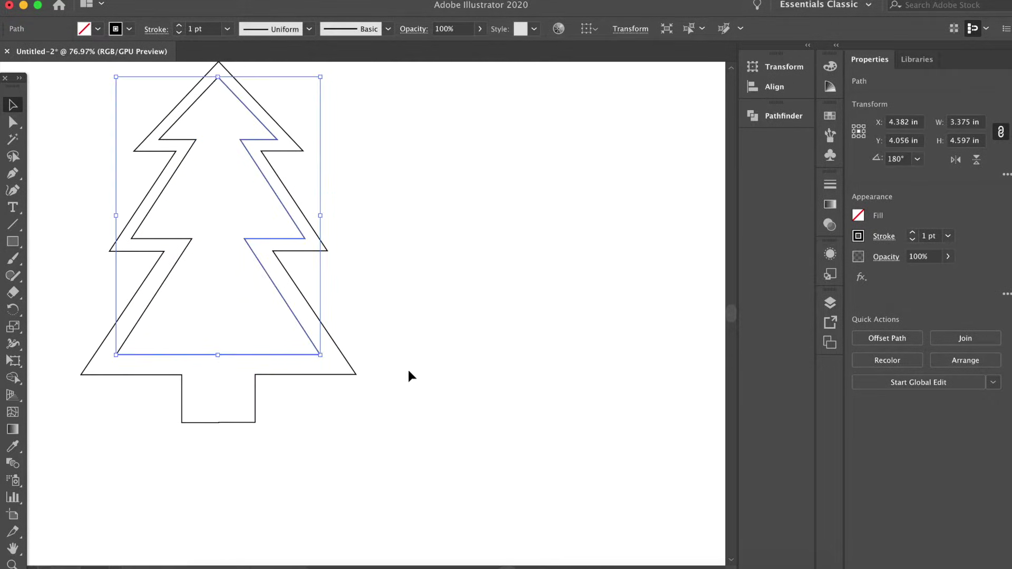
Step: Draw a star on the treetop
left_click(404, 367)
scroll(301, 138, "down", 2)
scroll(301, 138, "up", 6)
left_click_drag(205, 150, 365, 282)
scroll(405, 365, "down", 5)
key("v")
Step: Select the tree together with its star topper
left_click(270, 236)
left_click_drag(271, 242, 366, 321)
left_click(362, 343, "shift")
left_click(362, 343, "shift")
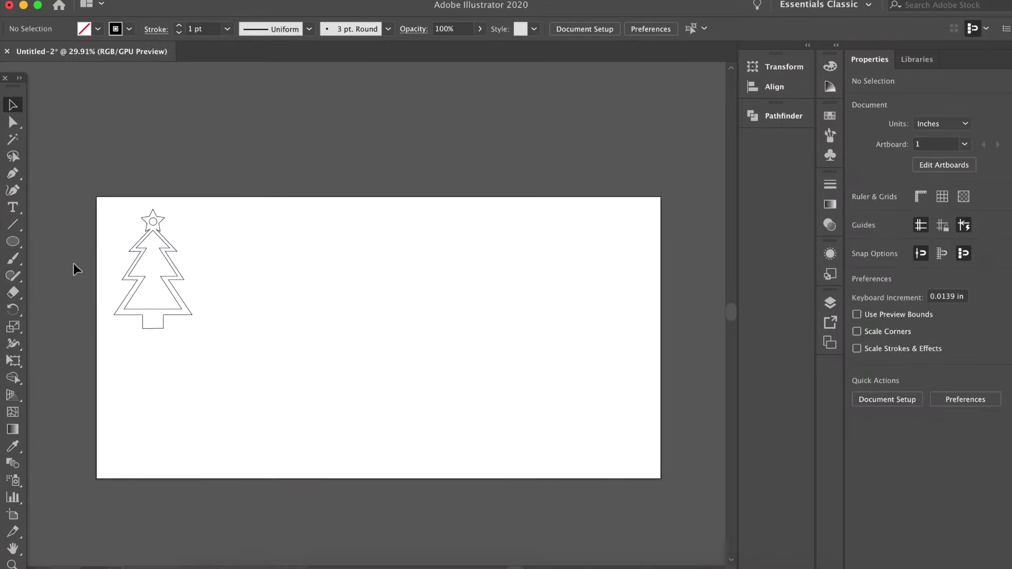
left_click(12, 241)
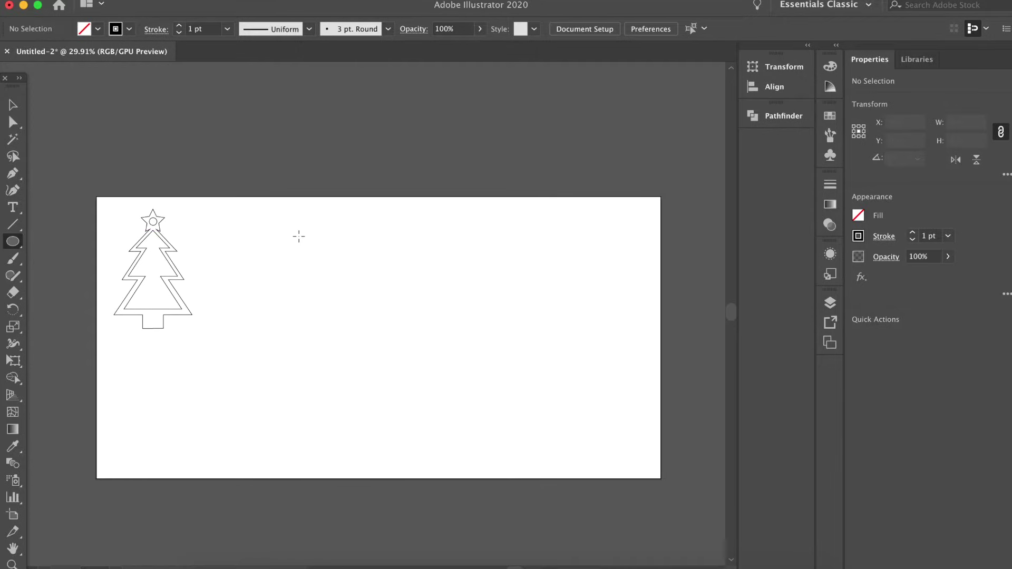
Step: Replace a rough circle with an exact 2 × 2 in head circle
left_click_drag(279, 230, 332, 272)
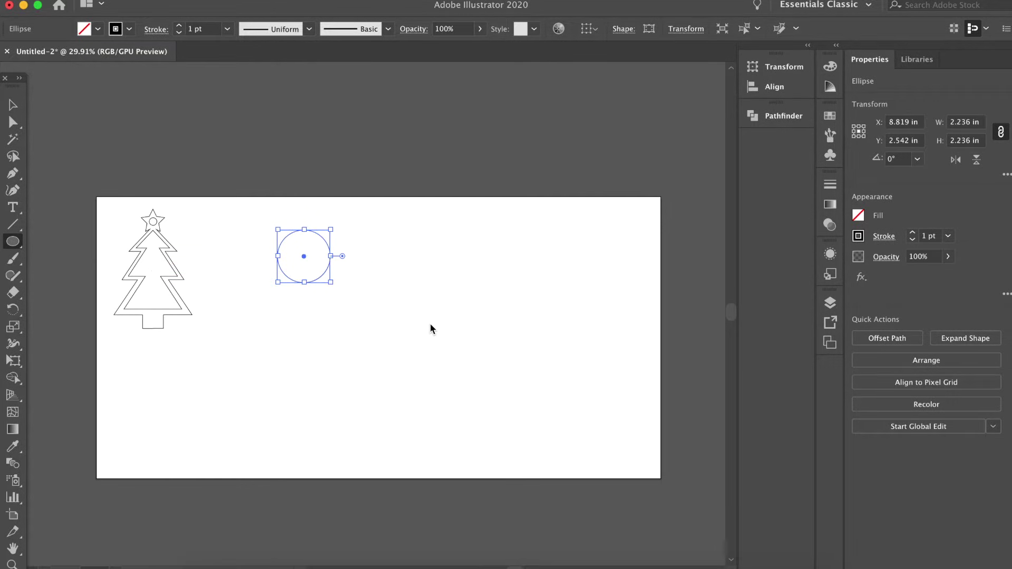
key("Delete")
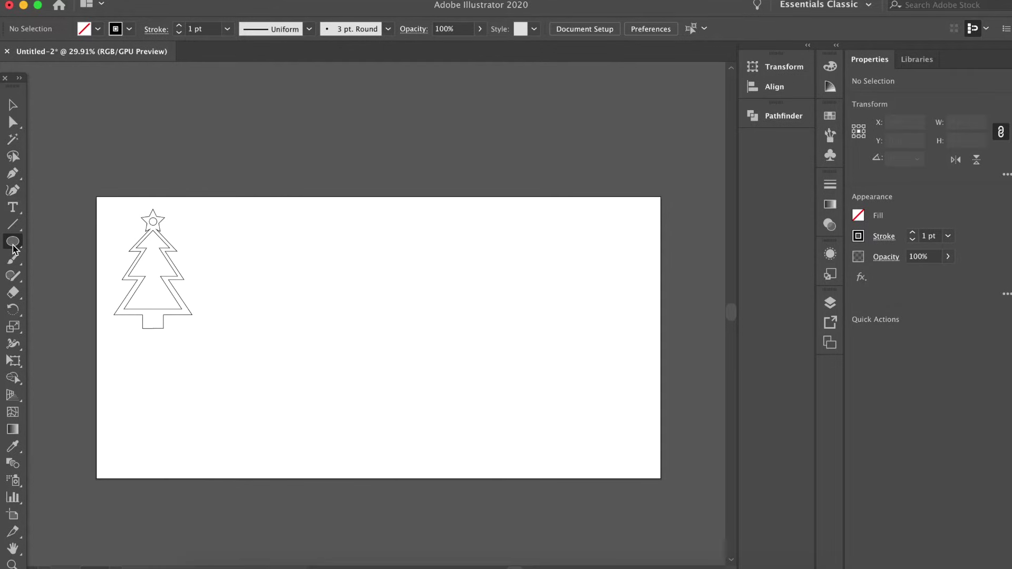
left_click(289, 281)
type("2")
key("Tab")
type("2")
key("Return")
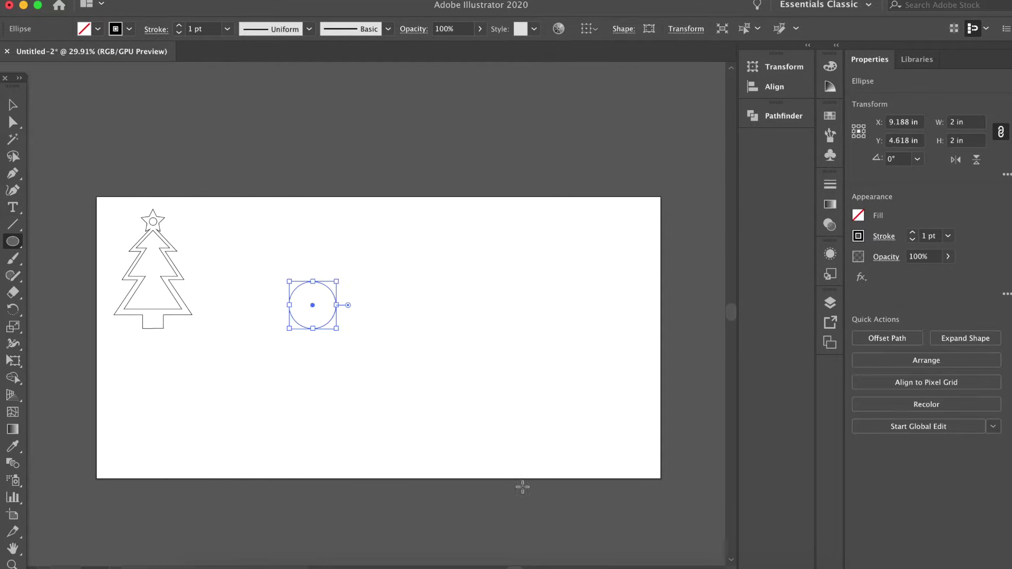
Step: Create a 2.5 in circle and place it under the head
left_click(314, 348)
type("2.")
key("Tab")
left_click(52, 121)
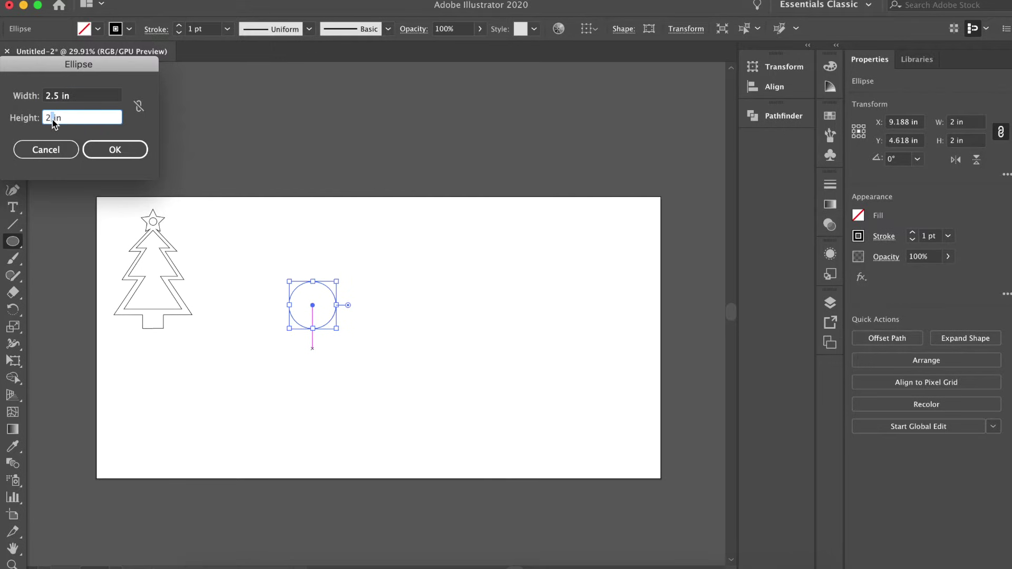
type("2.5")
key("Return")
left_click_drag(343, 378, 313, 351)
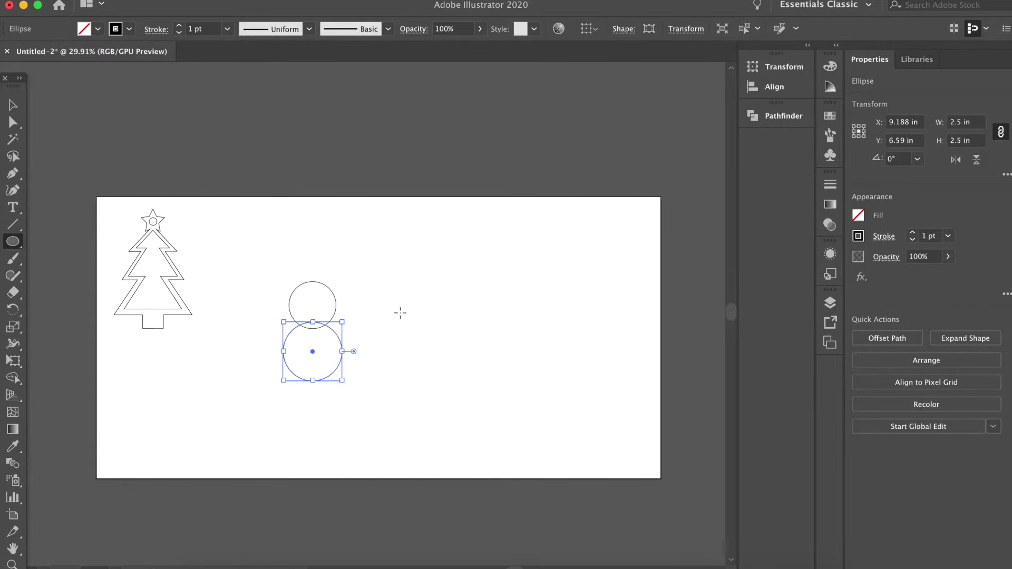
Step: Create a 3 in base circle and stack all three circles overlapping
left_click(400, 312)
type("3")
key("Tab")
type("3")
key("Return")
left_click_drag(442, 350, 317, 411)
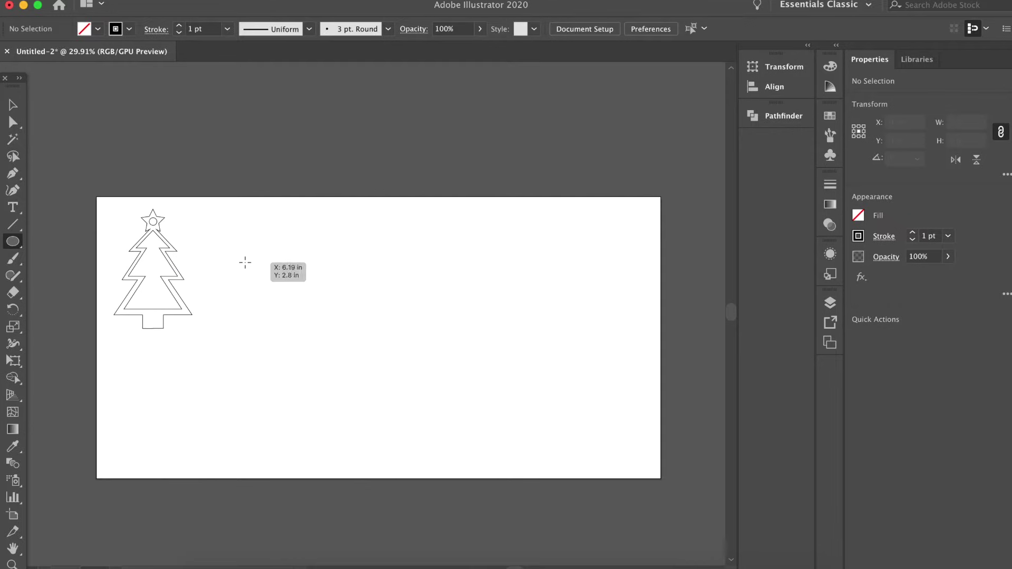
left_click_drag(245, 261, 326, 340)
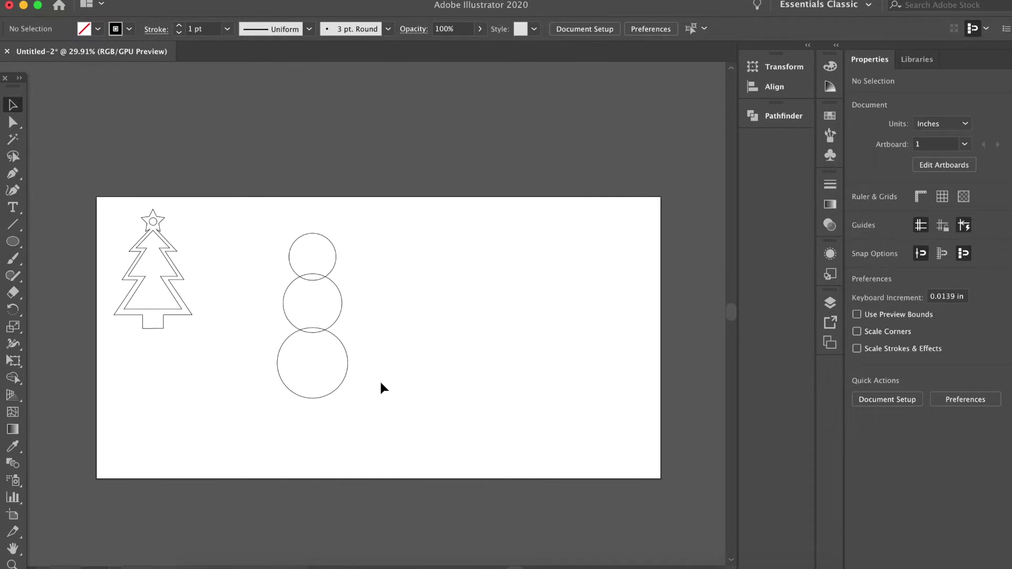
Step: Copy the three-circle snowman and place the duplicate to the right
left_click_drag(380, 388, 283, 233)
key("ctrl+c")
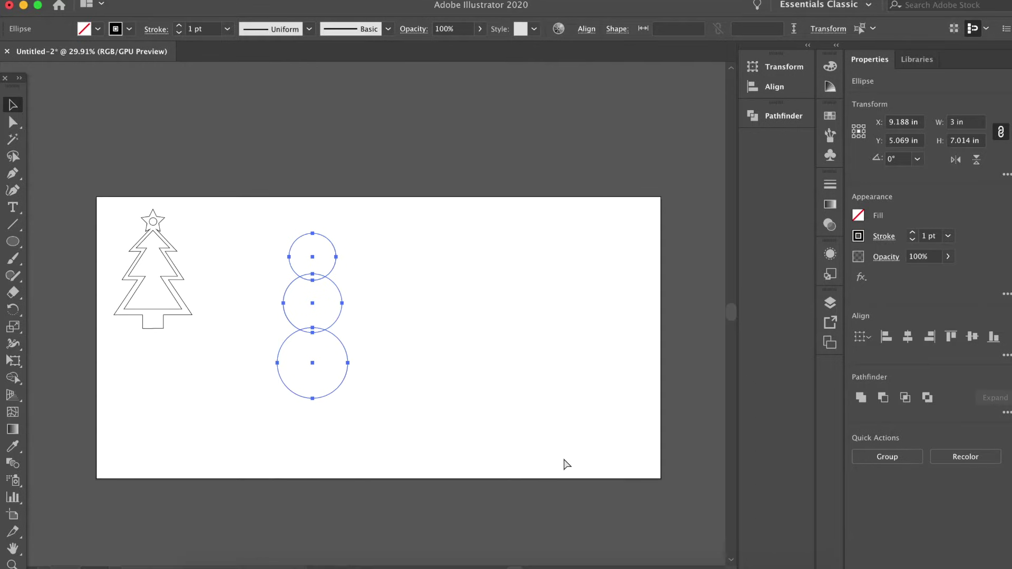
key("ctrl+v")
left_click_drag(390, 319, 504, 316)
left_click(242, 432)
left_click(12, 244)
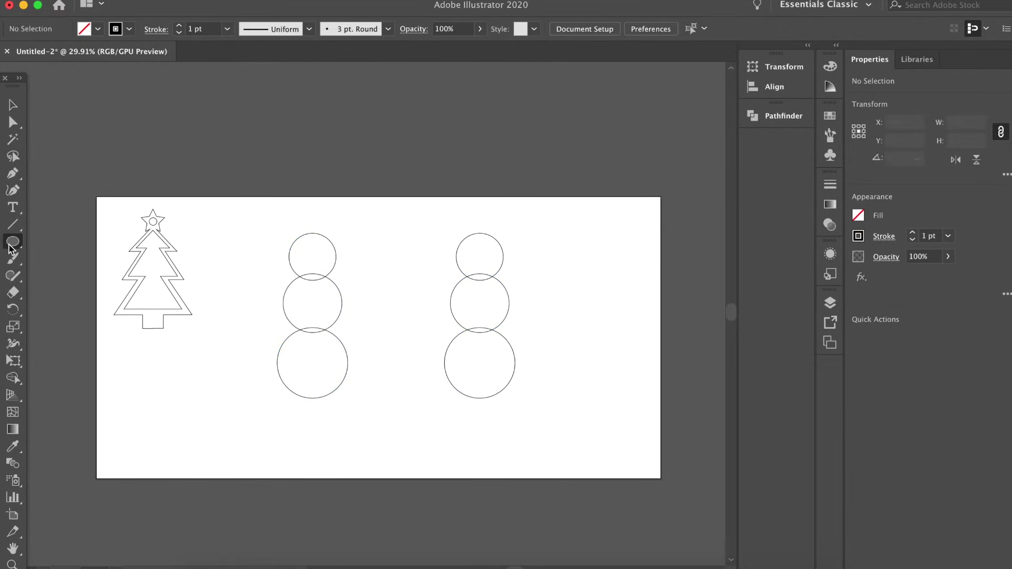
Step: Draw a rectangle brim and tall crown, then center the hat over the snowman's circles
left_click_drag(18, 250, 69, 242)
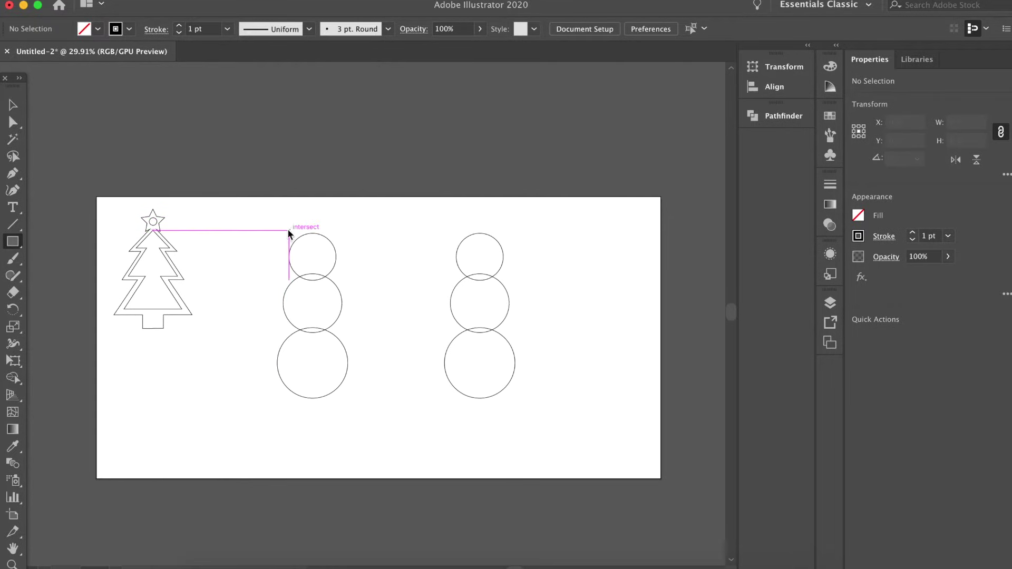
left_click_drag(289, 230, 338, 240)
left_click_drag(295, 202, 333, 241)
scroll(354, 244, "up", 3)
key("v")
left_click_drag(490, 545, 323, 241)
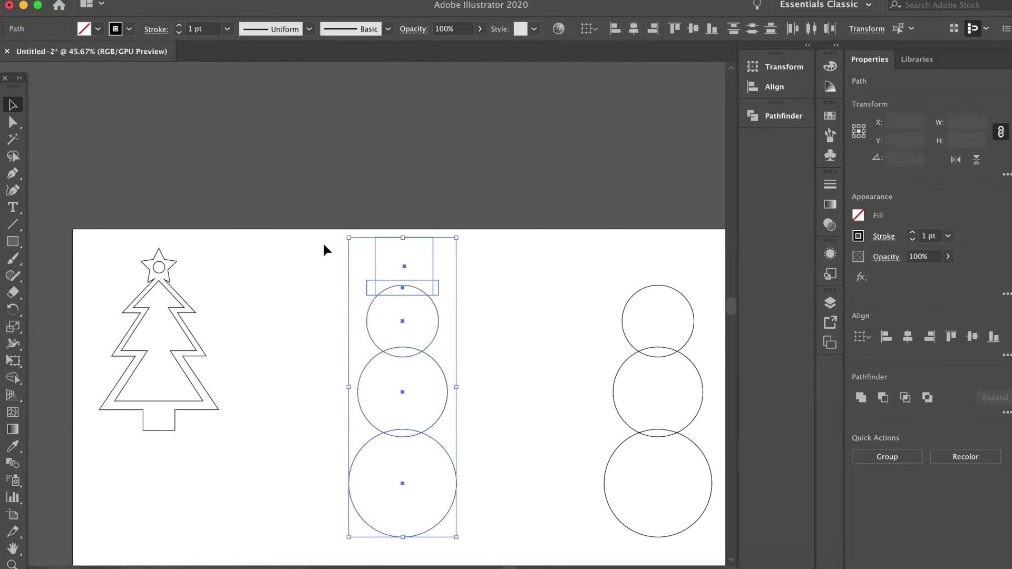
left_click(908, 341)
left_click(520, 378)
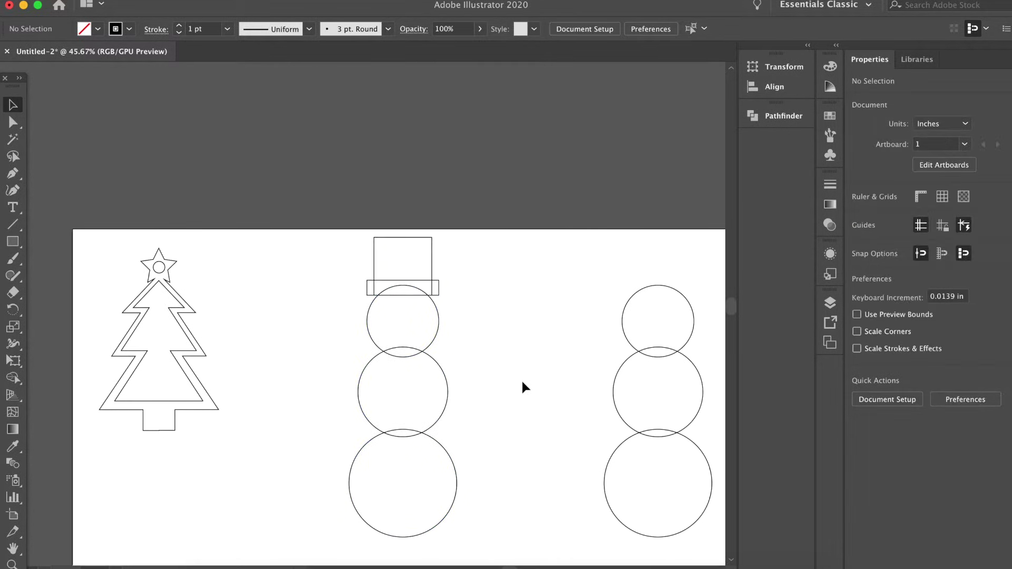
scroll(520, 378, "down", 2)
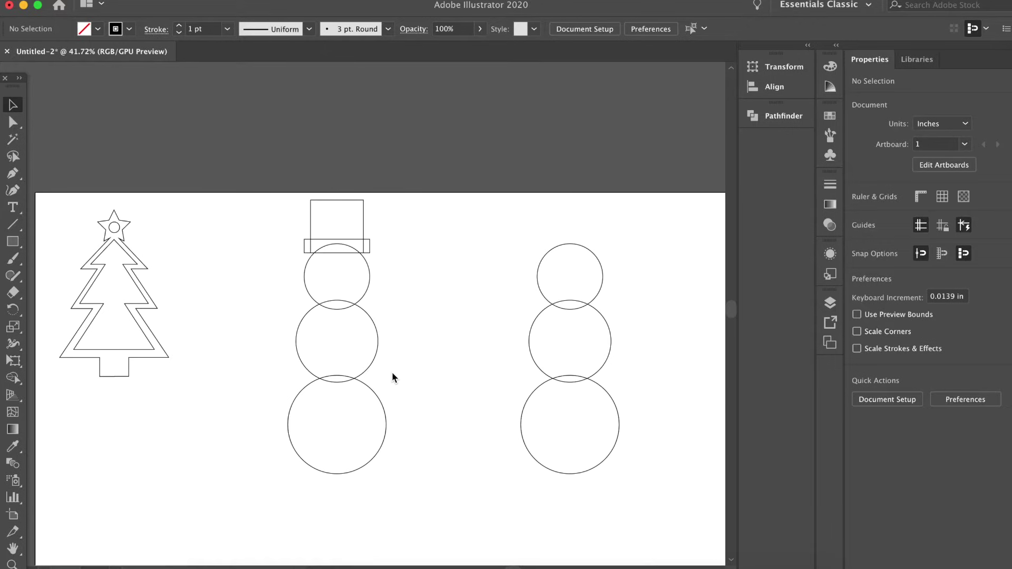
left_click(18, 244)
Step: Draw a thin arm rectangle and rotate a twig to a preset angle
mouse_move(370, 329)
left_mouse_down()
mouse_move(483, 336)
mouse_move(462, 337)
mouse_move(473, 309)
mouse_move(448, 323)
mouse_move(472, 317)
mouse_move(442, 367)
left_mouse_up()
key("v")
left_click(491, 396)
left_click(917, 158)
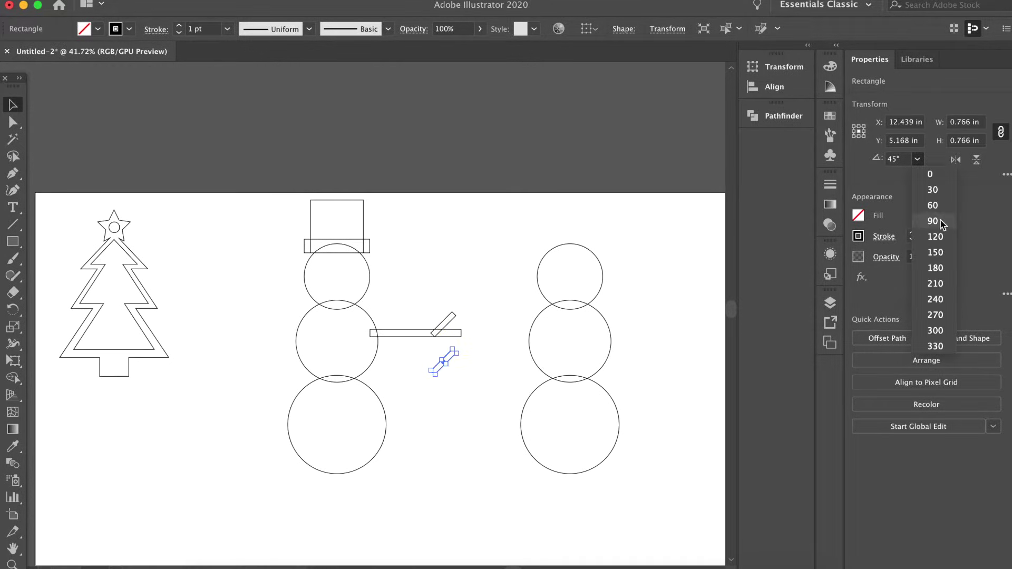
left_click(934, 188)
left_click(398, 432)
left_click_drag(440, 362, 294, 327)
Step: Tilt the arm upward, mirror a copy for the other side, and select the whole snowman
left_click(458, 384)
key("ctrl+v")
left_click(956, 159)
left_click(334, 324)
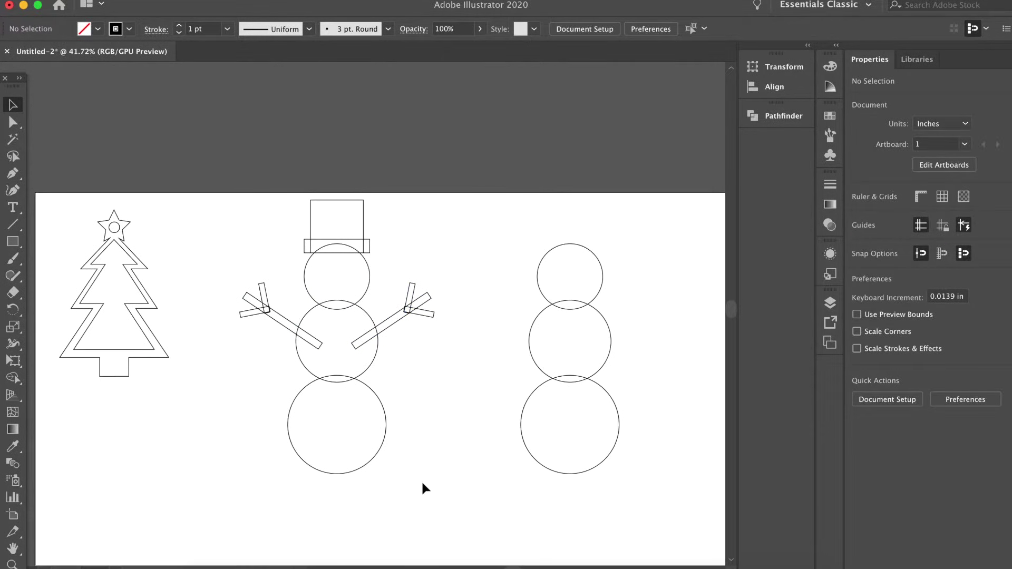
left_click_drag(426, 487, 230, 193)
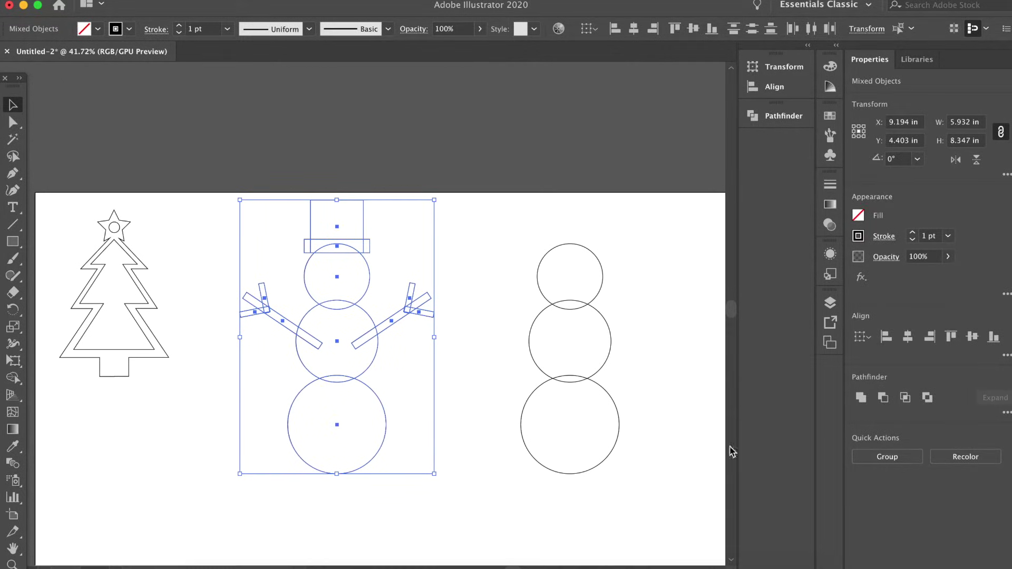
left_click(861, 398)
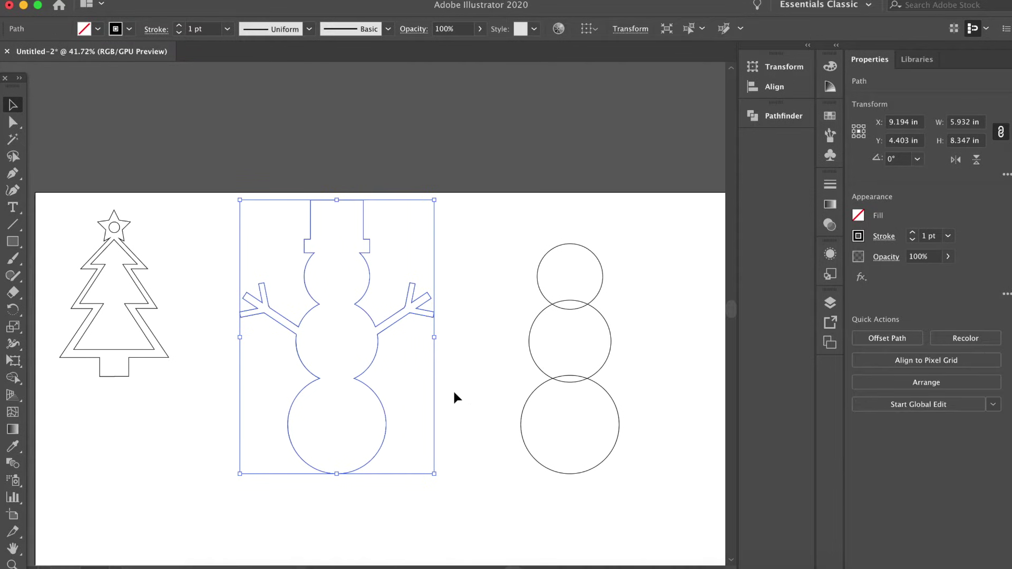
left_click(454, 393)
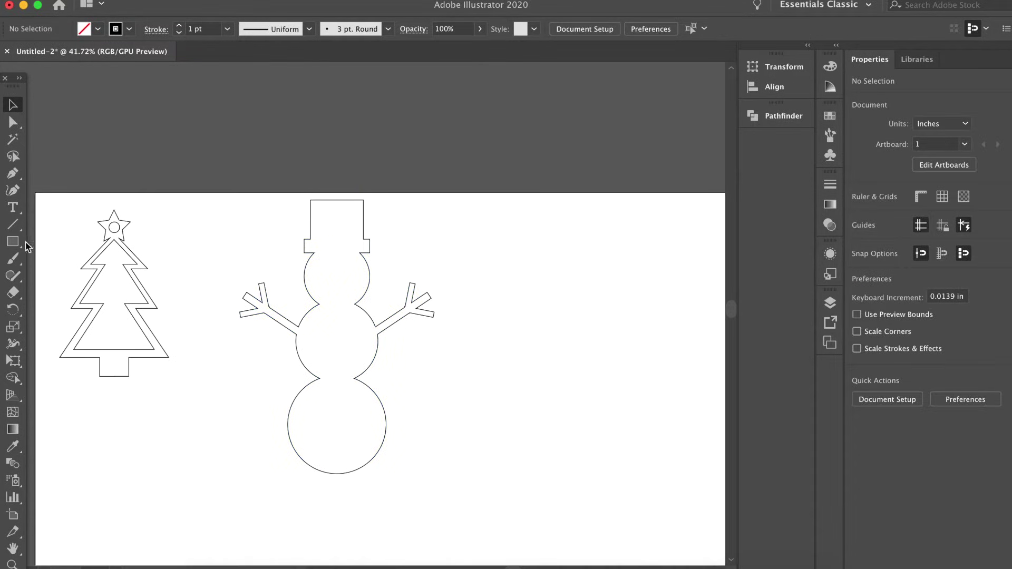
left_click(12, 242)
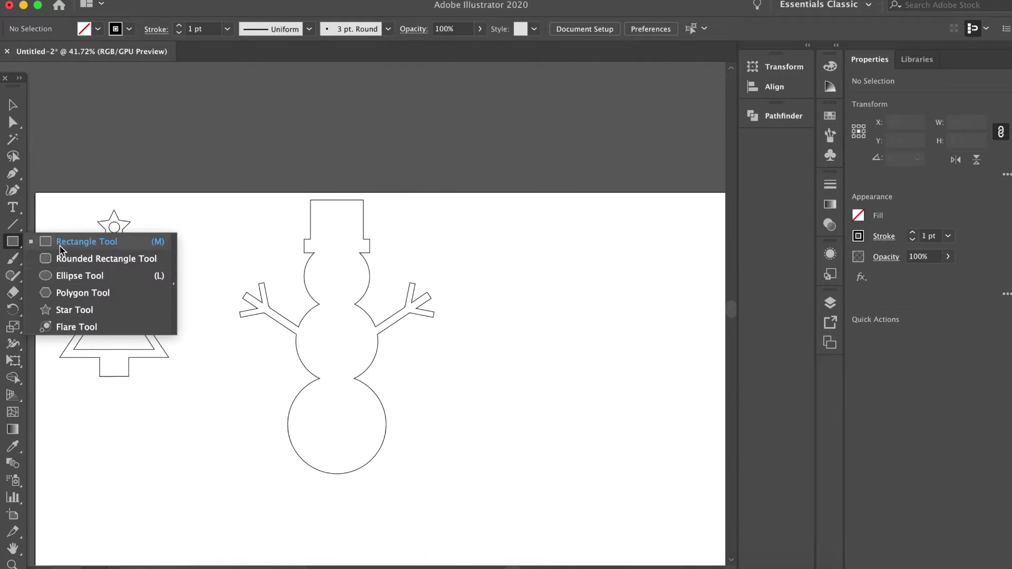
left_click(74, 277)
left_click_drag(336, 209, 347, 220)
key("v")
left_click(361, 252, "shift")
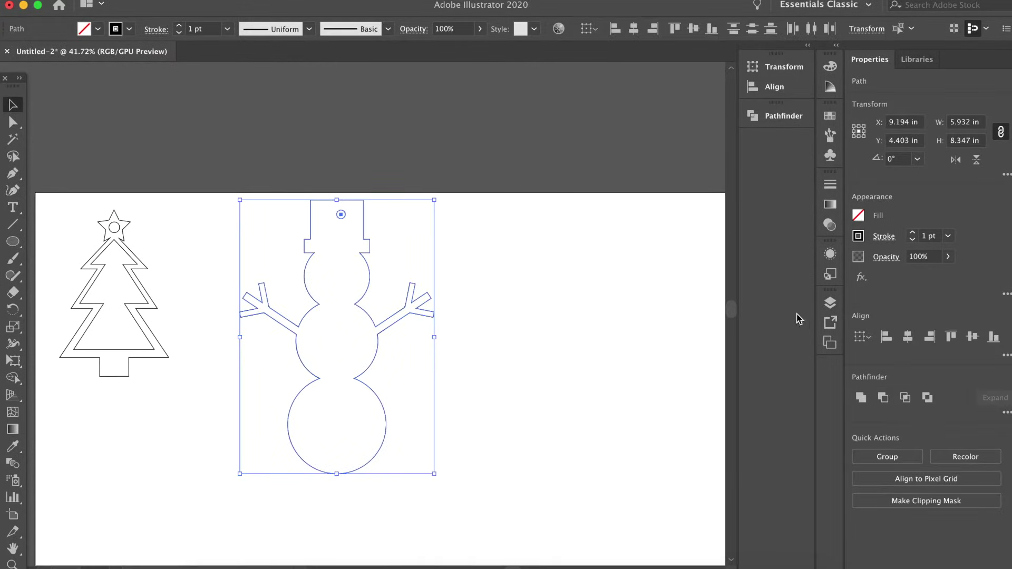
left_click(907, 340)
left_click(524, 392)
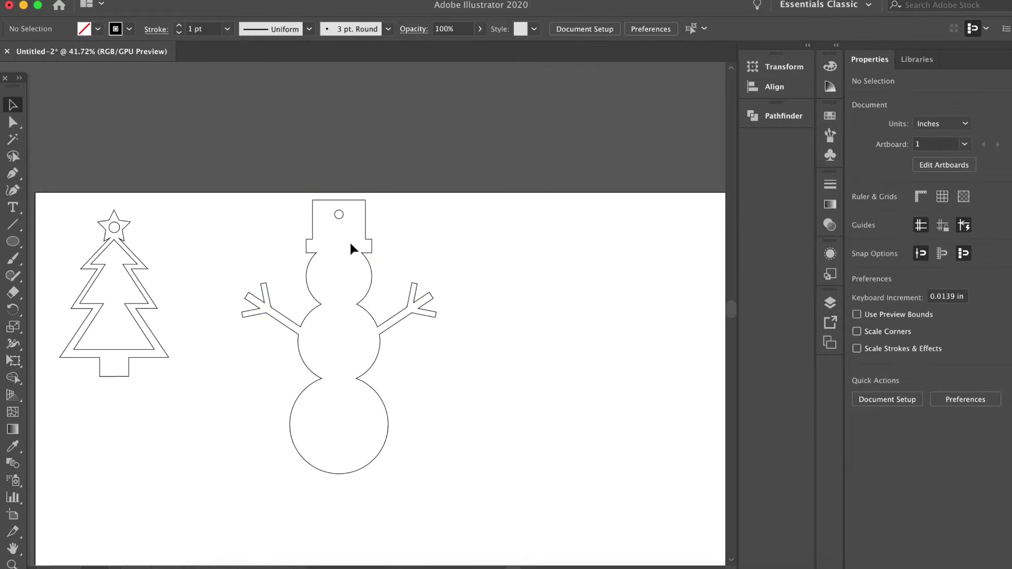
left_click(341, 220)
left_click(554, 327)
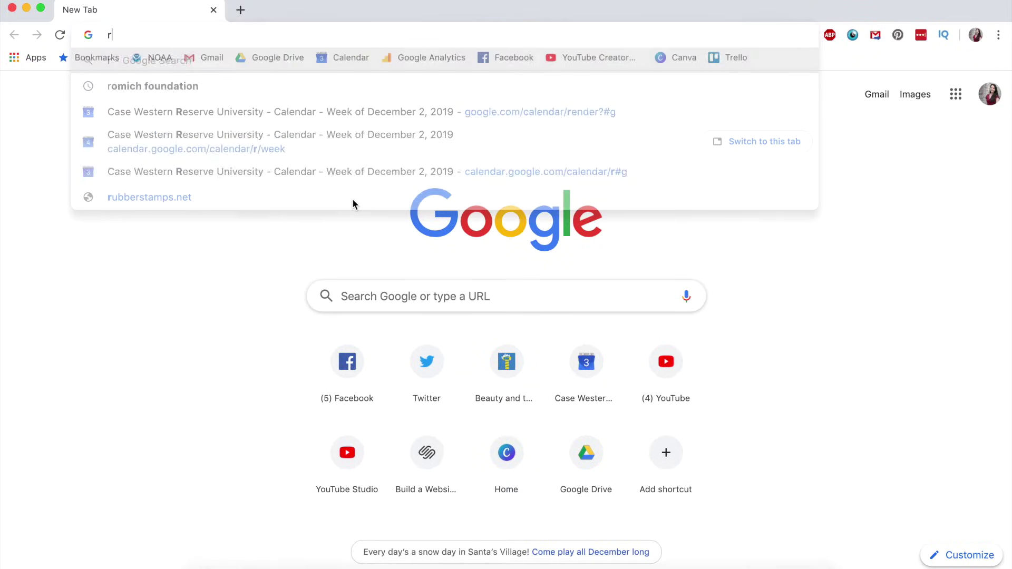
Step: Search Google Images for 'reindeer silhouette' and browse the results
type("eindeer ")
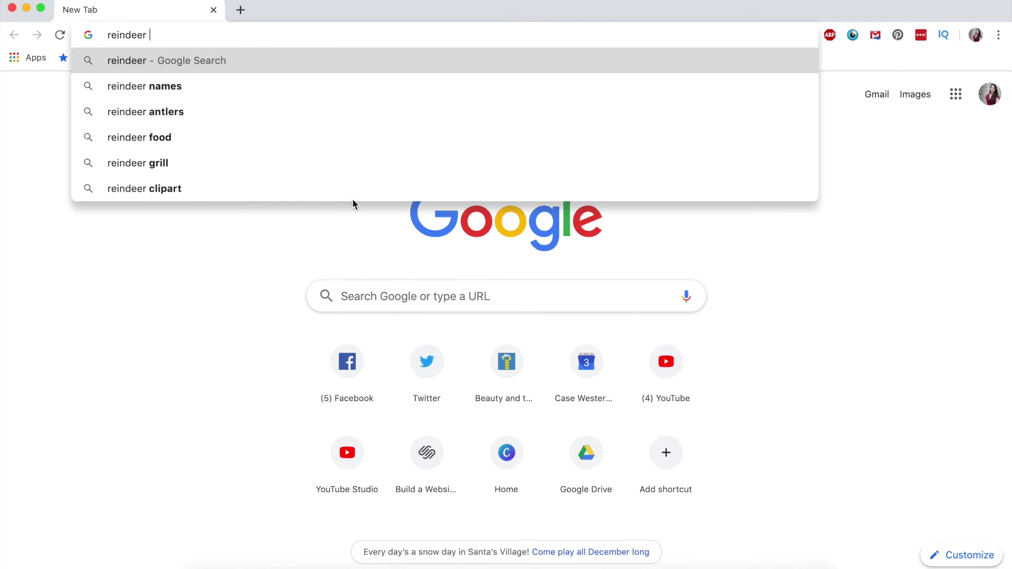
type("silhouette")
key("Return")
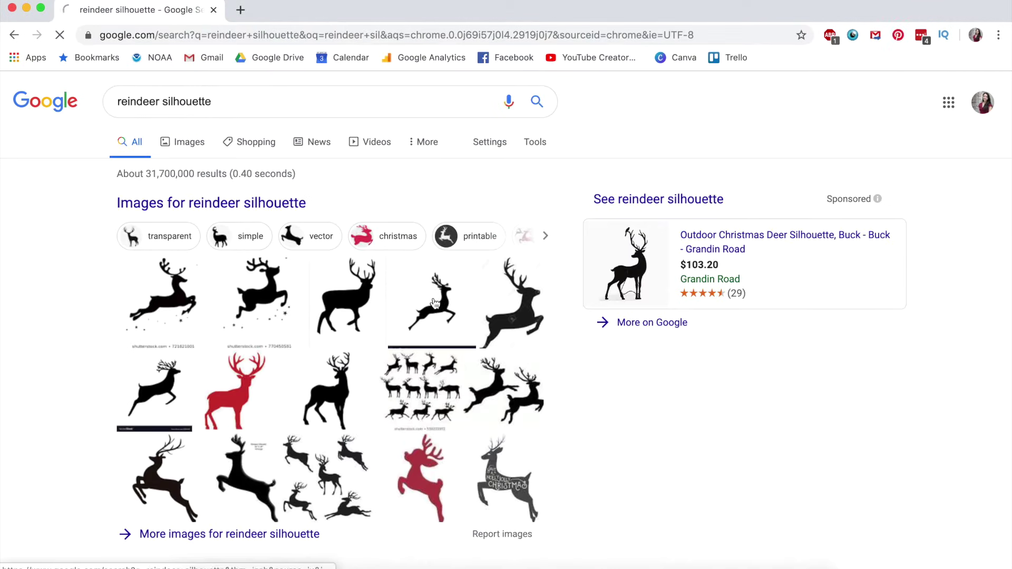
left_click(435, 303)
scroll(435, 304, "down", 3)
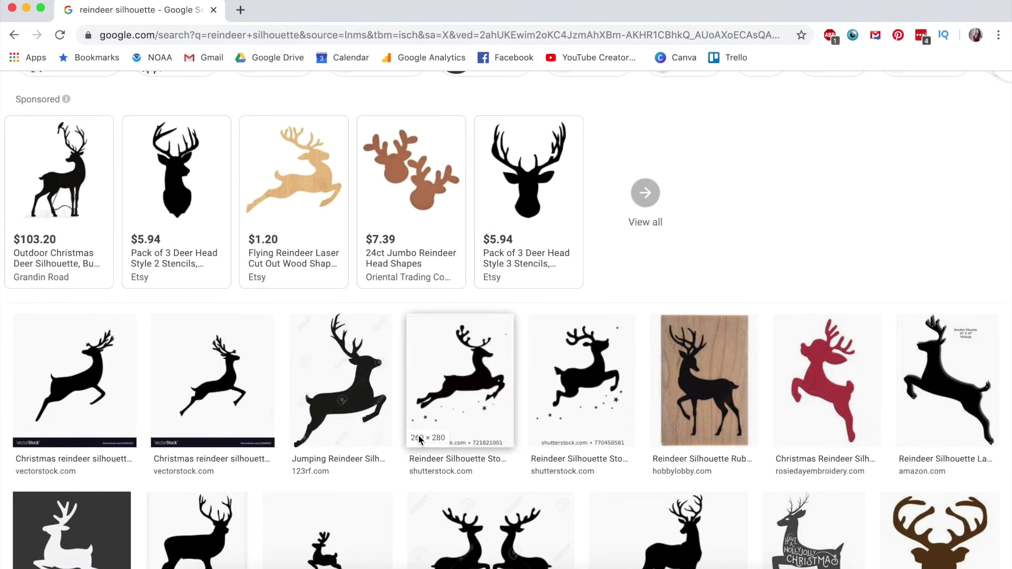
scroll(419, 436, "down", 1)
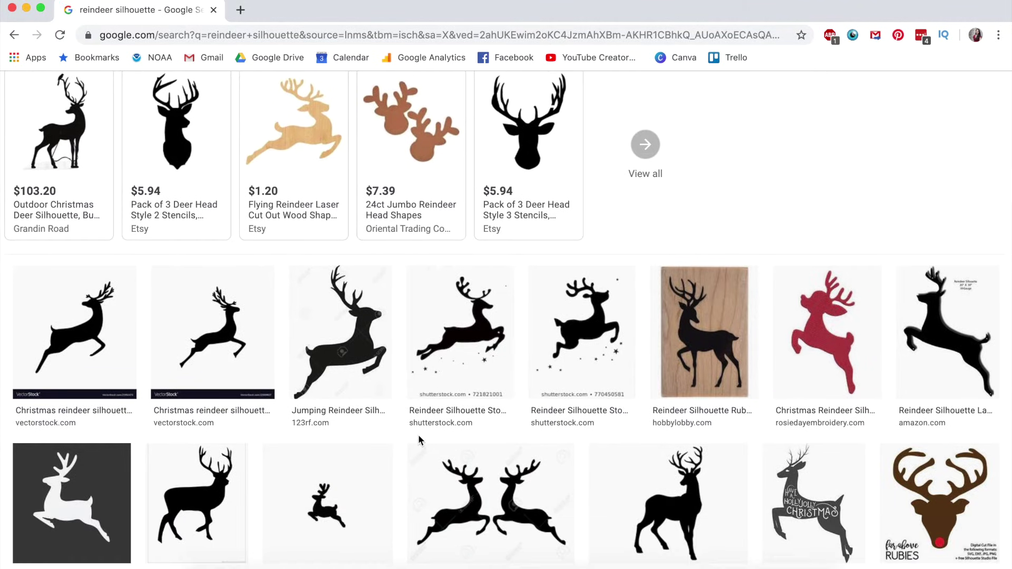
scroll(700, 470, "down", 4)
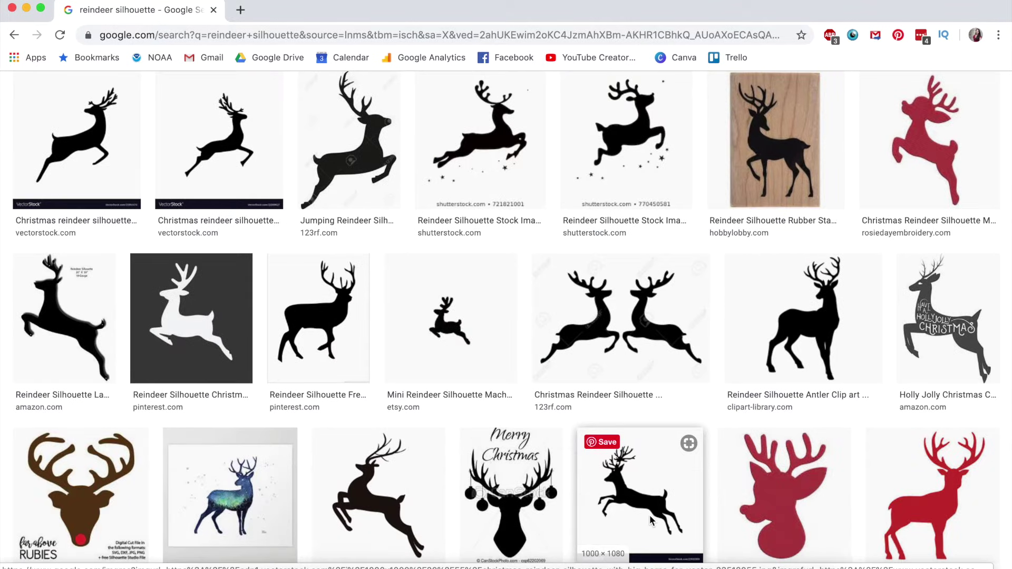
Step: Copy the Vexels jumping reindeer image and paste it onto the Illustrator artboard
left_click(379, 503)
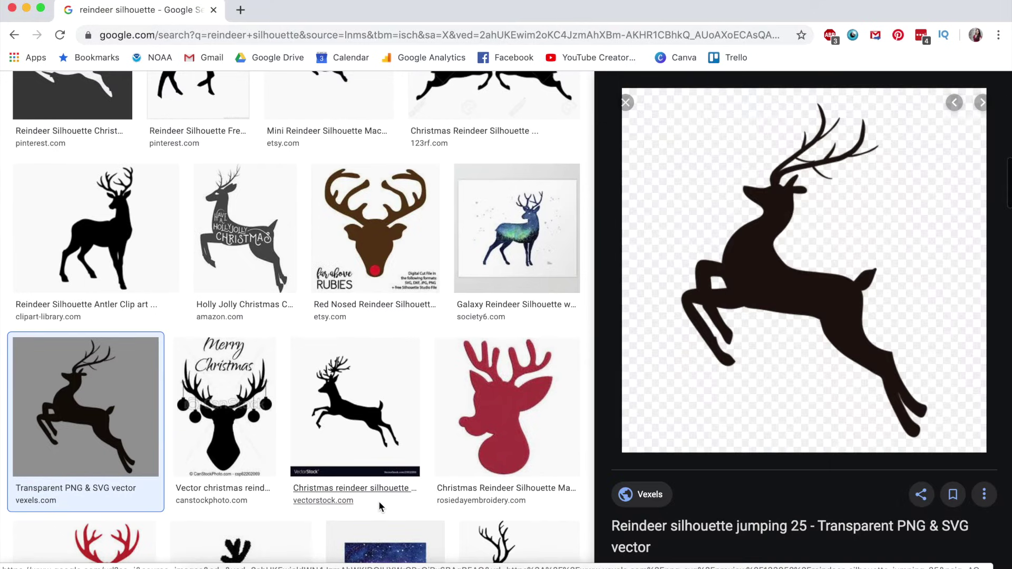
right_click(761, 294)
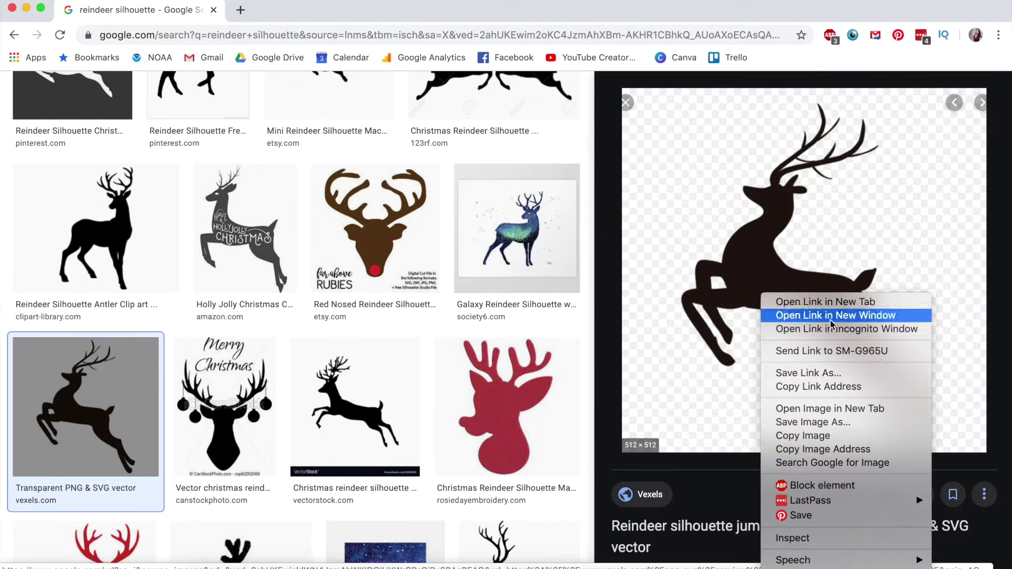
left_click(843, 436)
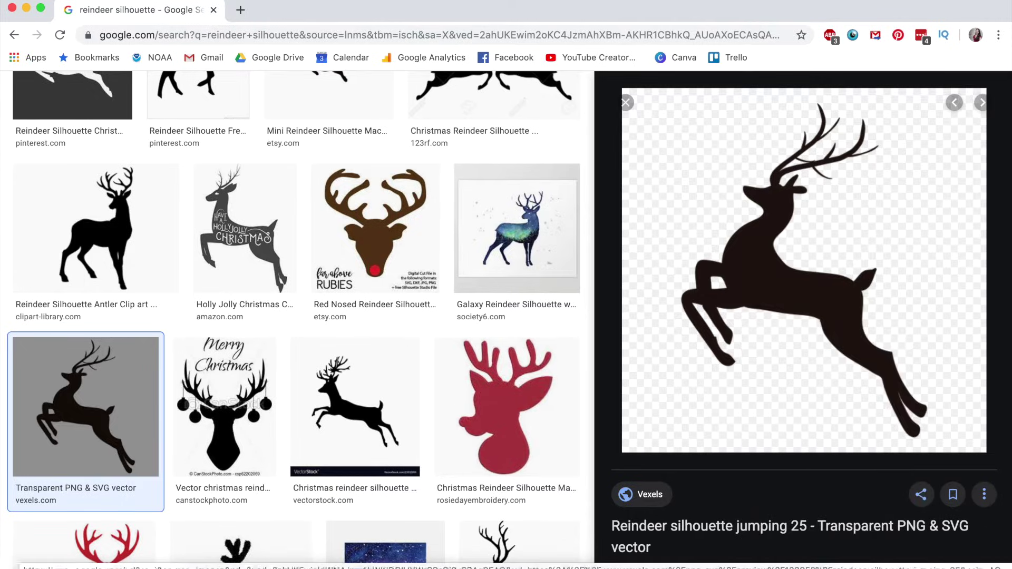
left_click(606, 565)
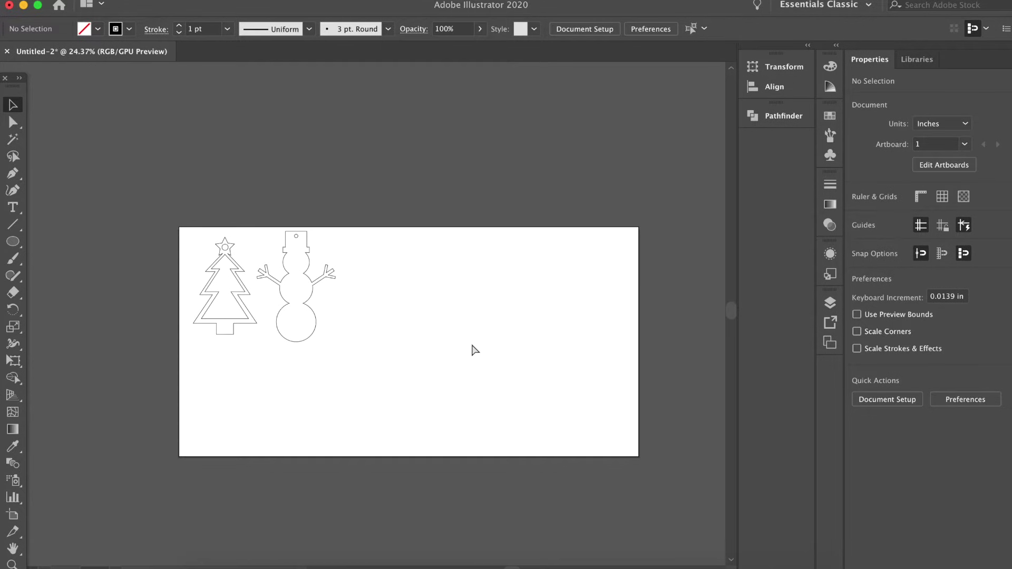
key("super+v")
Step: Move the reindeer picture right, Image Trace it with the Default preset, and expand it
left_click_drag(365, 325, 468, 330)
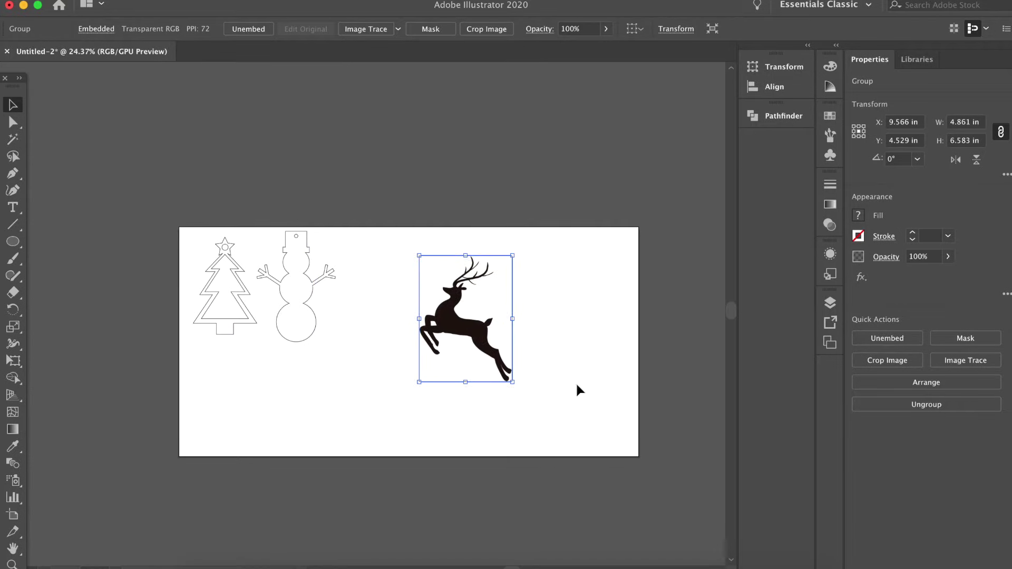
left_click(965, 363)
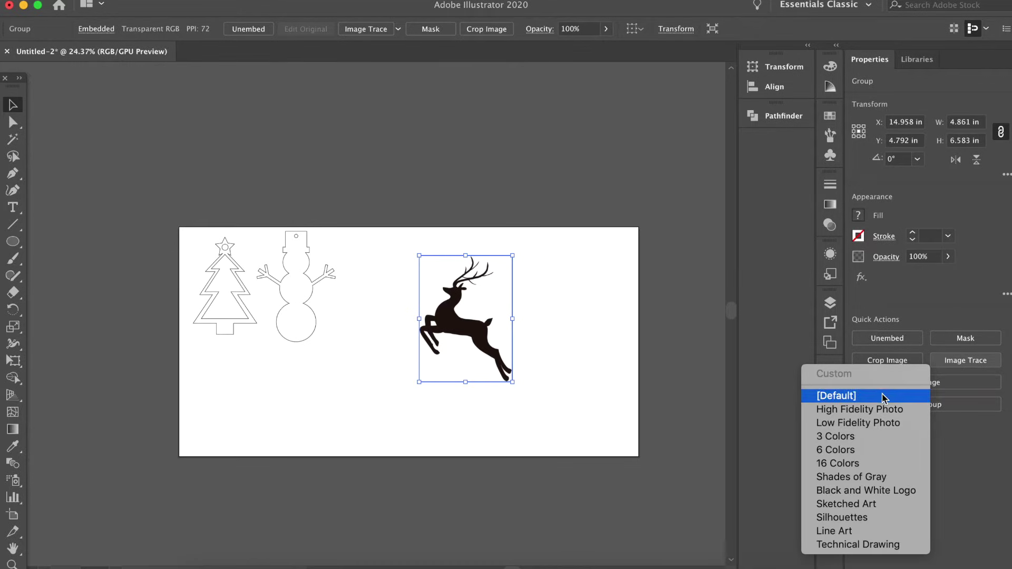
left_click(884, 396)
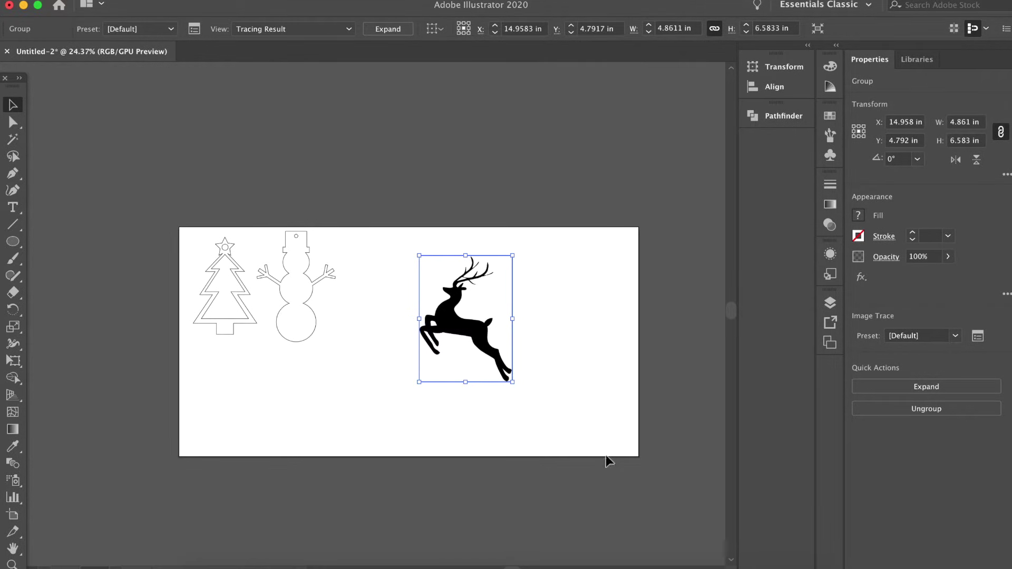
left_click(904, 388)
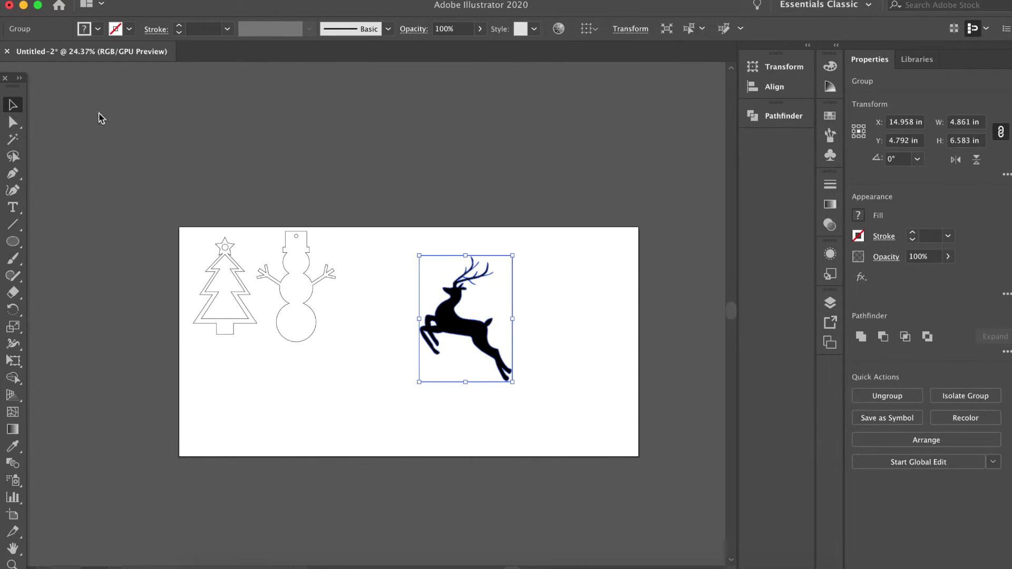
Step: Check with Direct Selection that the reindeer is one 4.791 × 6.507 in compound path
left_click(16, 126)
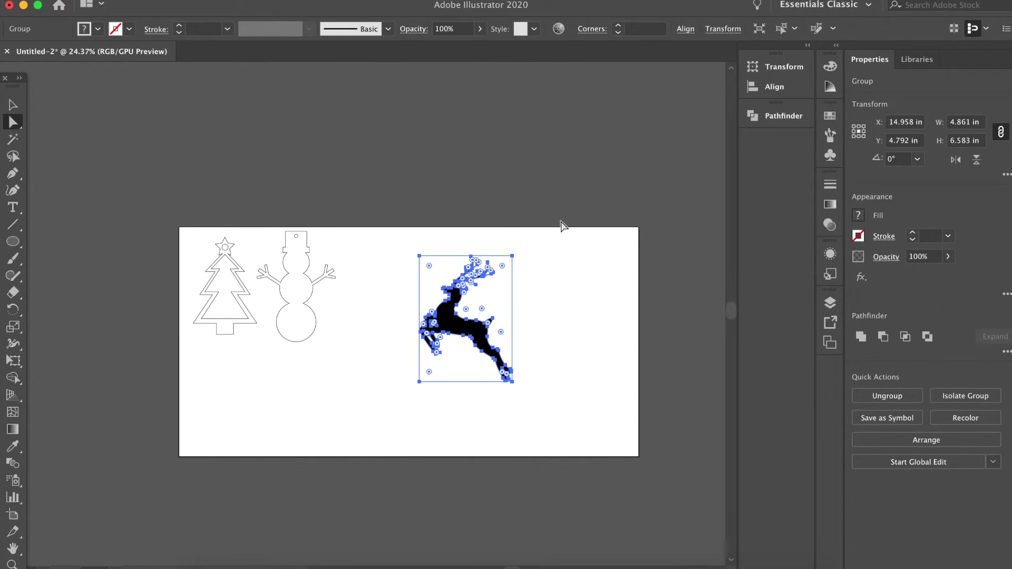
left_click(583, 264)
left_click(501, 299)
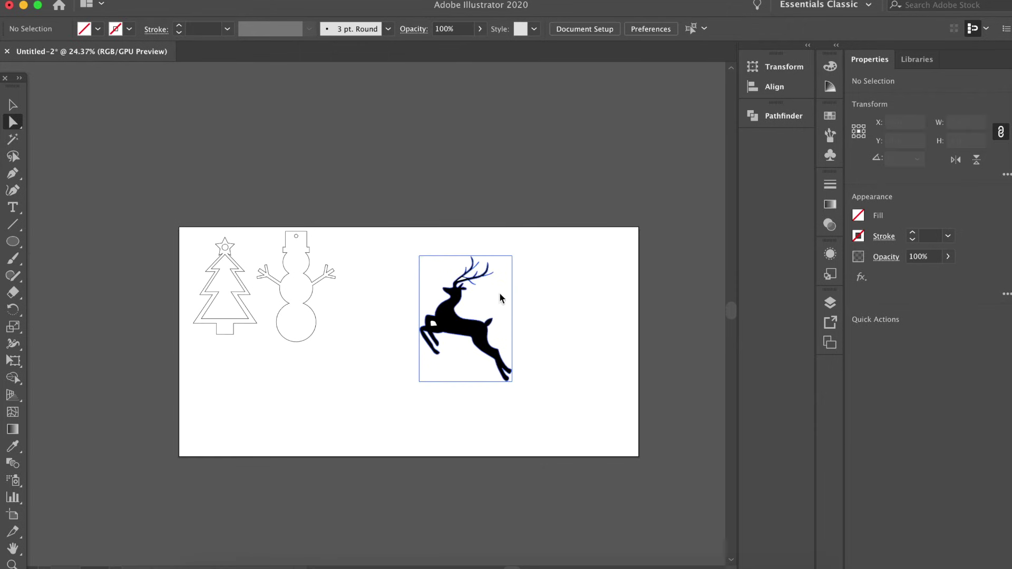
left_click(647, 368)
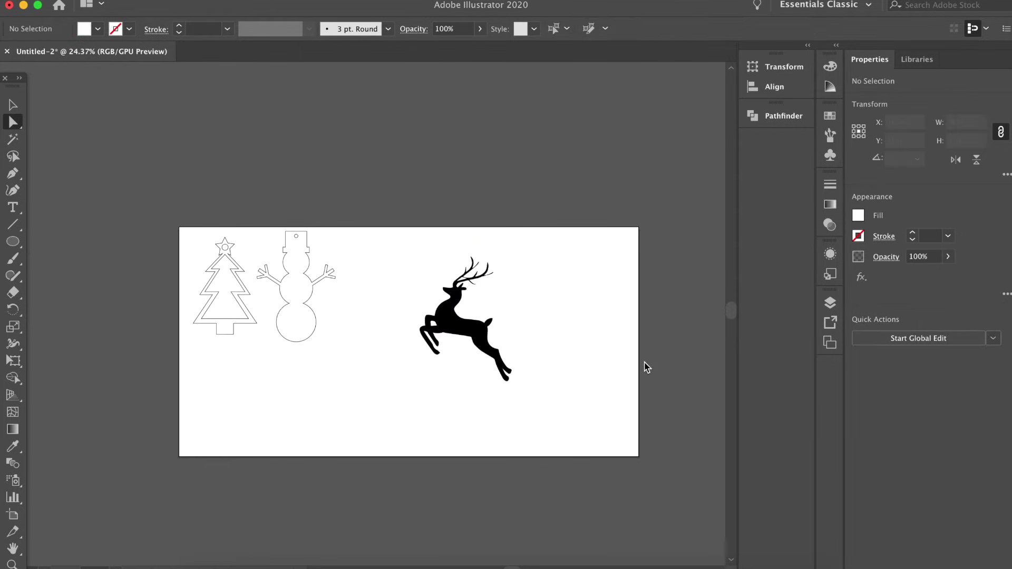
left_click(455, 328)
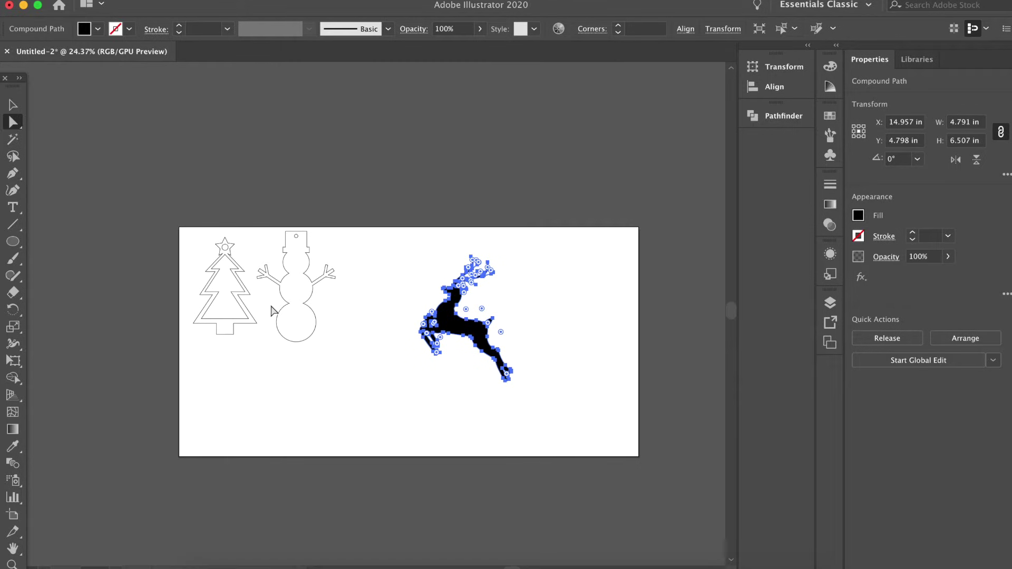
left_click(13, 107)
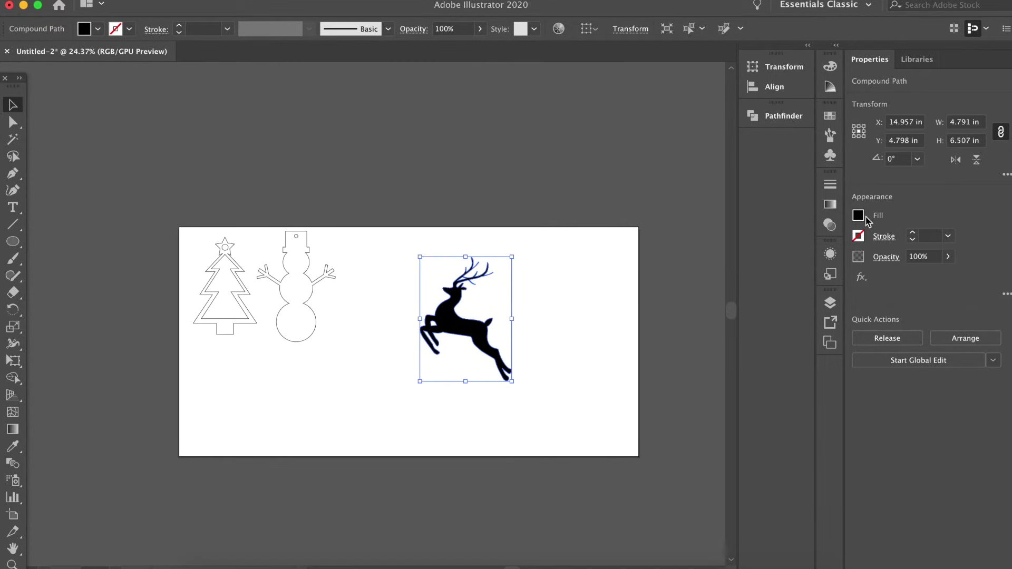
Step: Remove the reindeer's fill and give it a 1 pt stroke
left_click(858, 215)
left_click(703, 266)
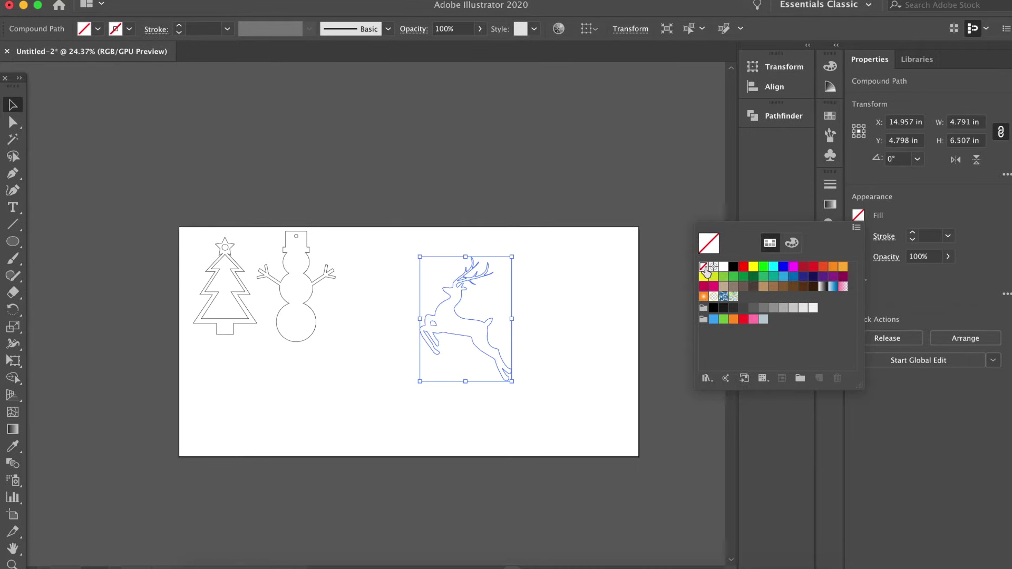
left_click(912, 233)
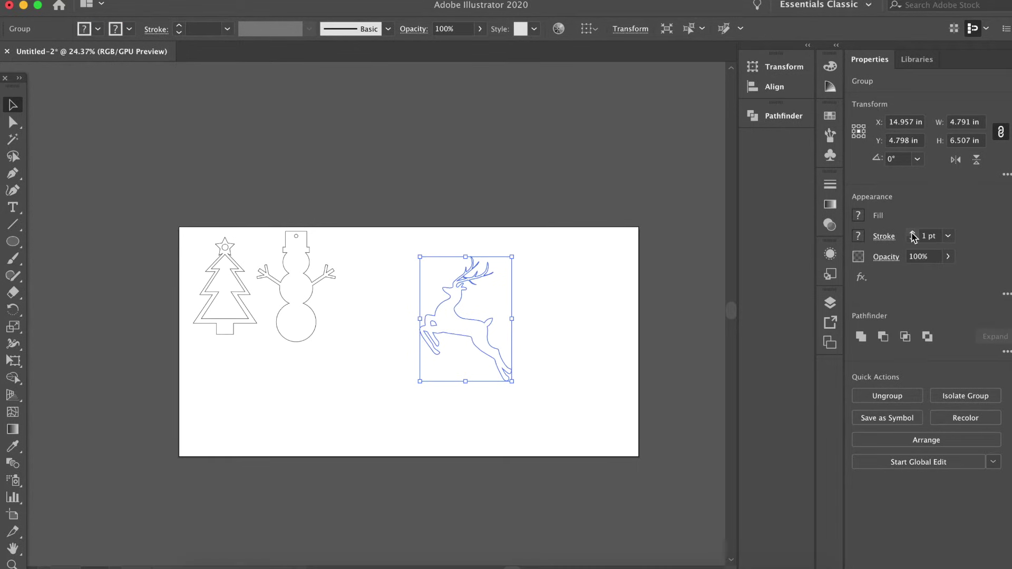
left_click(623, 340)
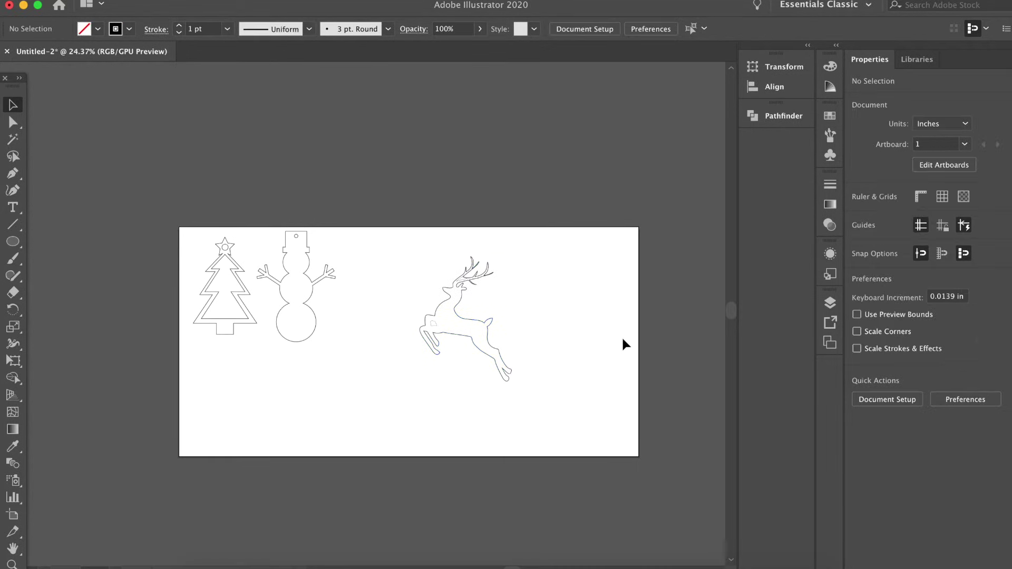
Step: Drag the reindeer up-left so it sits beside the snowman
left_click(434, 324)
left_click(472, 393)
left_click_drag(475, 340, 390, 320)
left_click(541, 385)
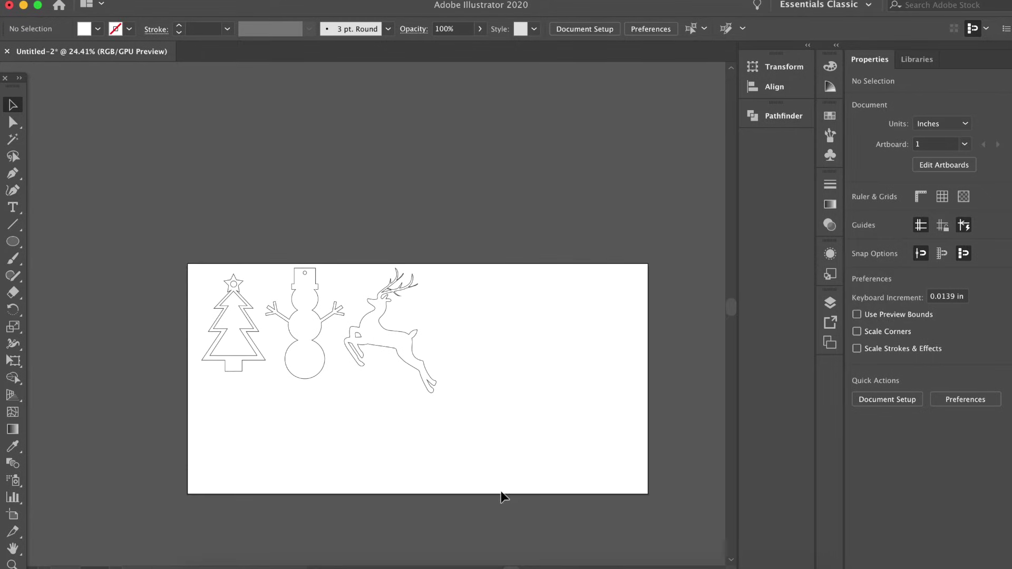
Step: Create a text object with 'Happy' on the first line and 'H' starting the second
left_click(15, 208)
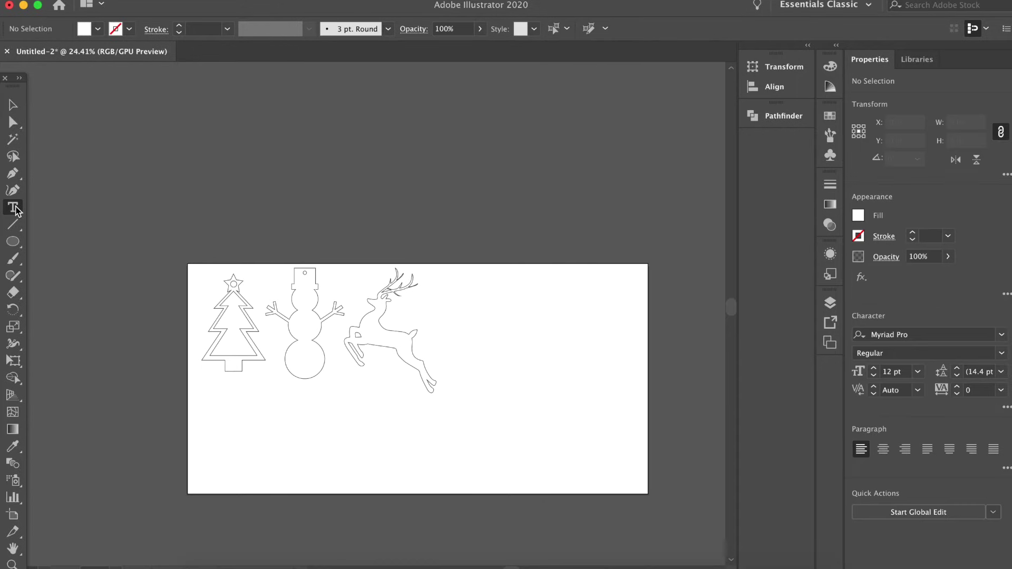
left_click(495, 330)
type("Happy")
key("Return")
type("Holidays")
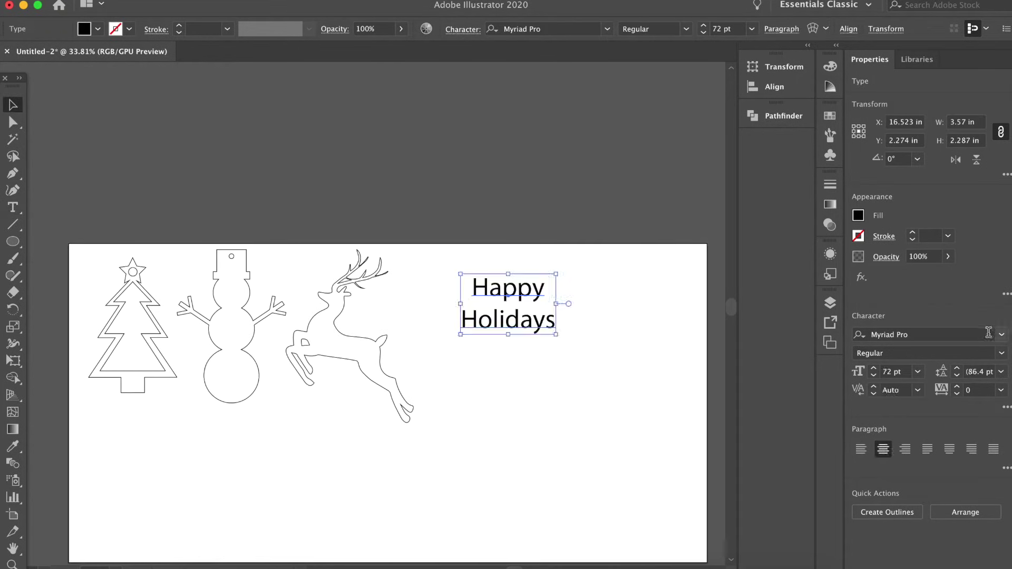
Step: Set the text's font to Garden Grown US C Caps
left_click(923, 335)
scroll(891, 519, "down", 1)
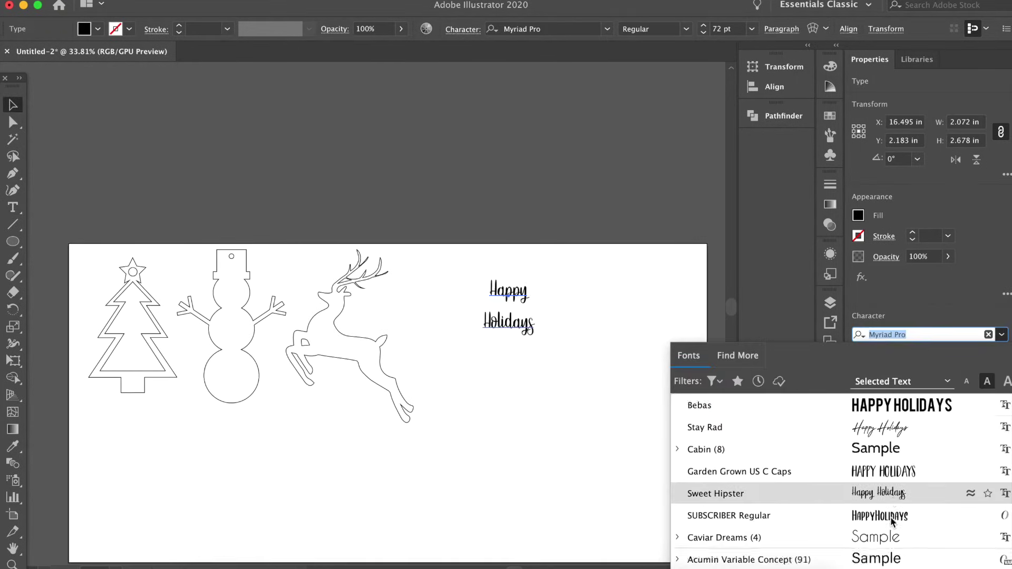
scroll(890, 517, "up", 1)
scroll(770, 435, "down", 8)
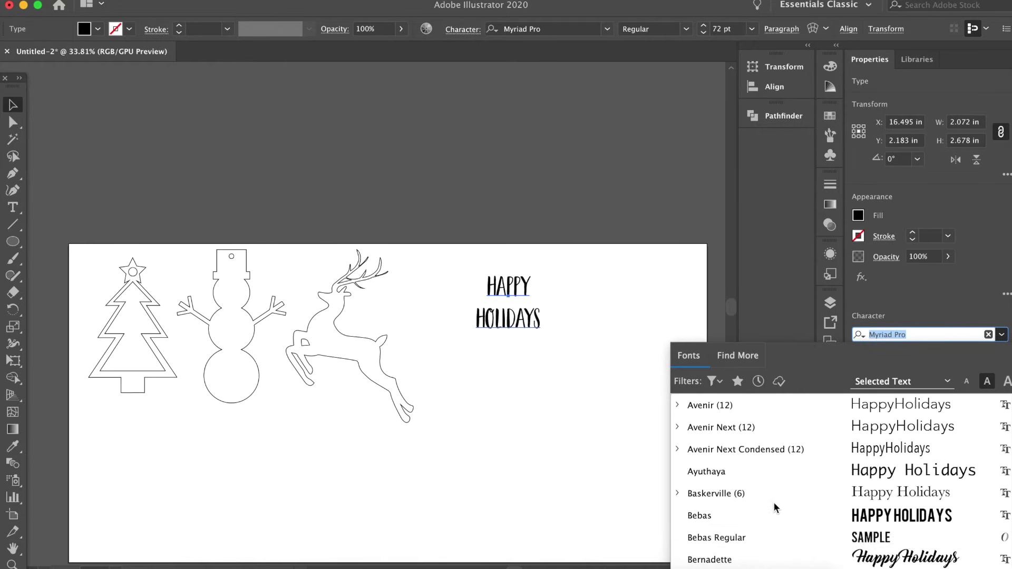
scroll(781, 432, "down", 20)
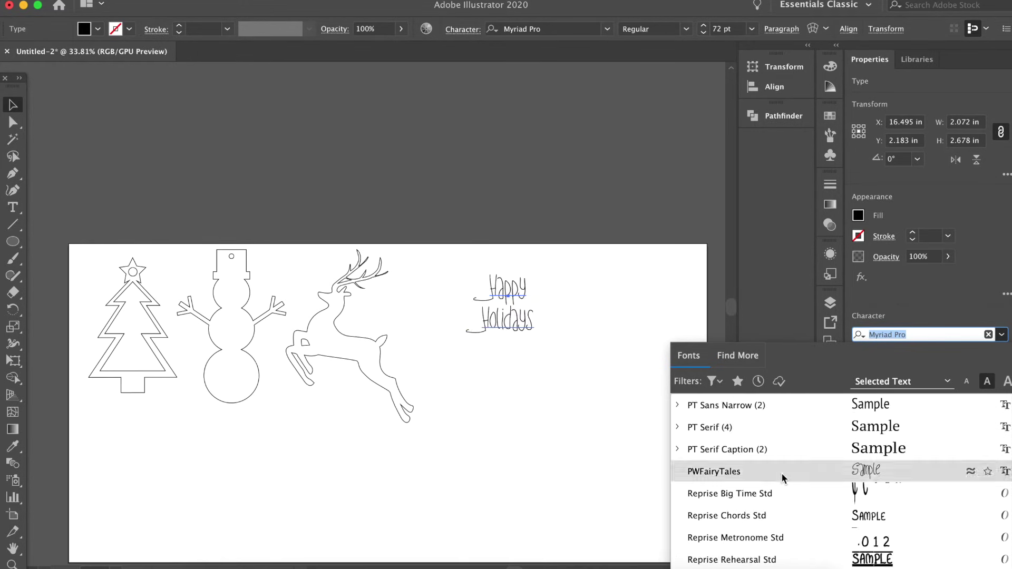
scroll(781, 472, "down", 15)
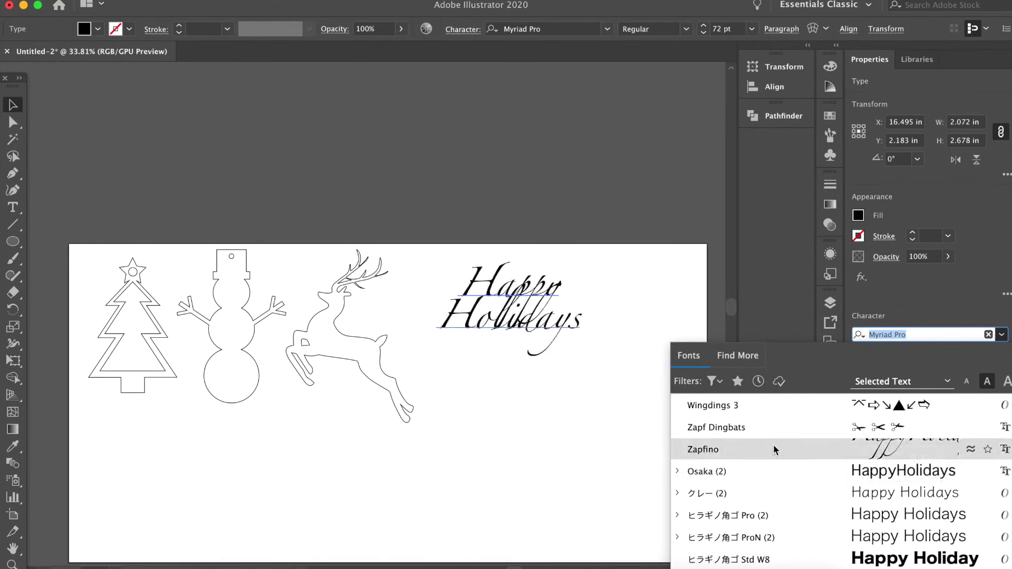
scroll(774, 495, "down", 5)
scroll(774, 487, "up", 20)
left_click(774, 488)
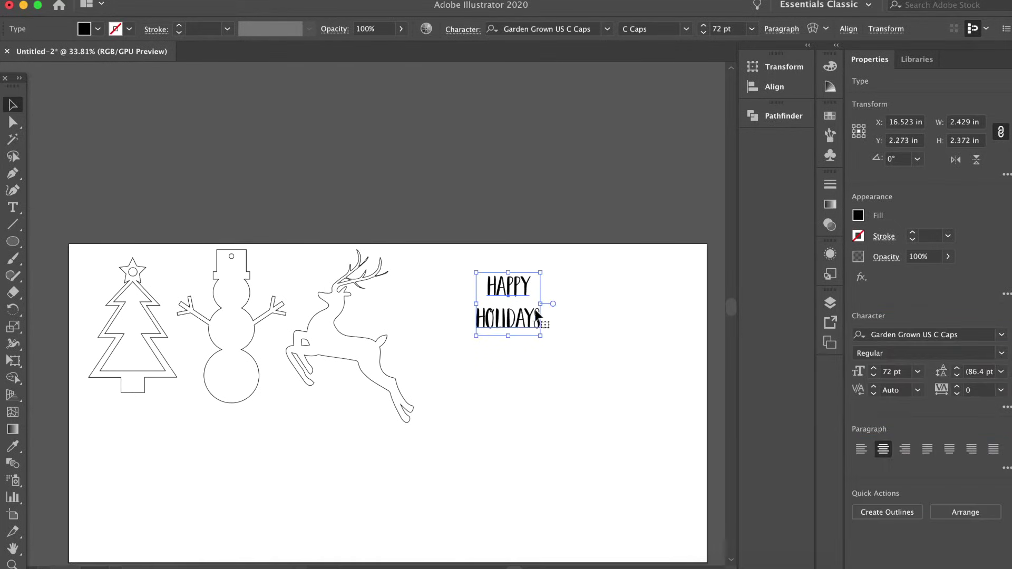
Step: Enlarge the HAPPY HOLIDAYS text to about 142 pt and move it right and down
left_click_drag(540, 336, 585, 391)
left_click_drag(545, 362, 587, 384)
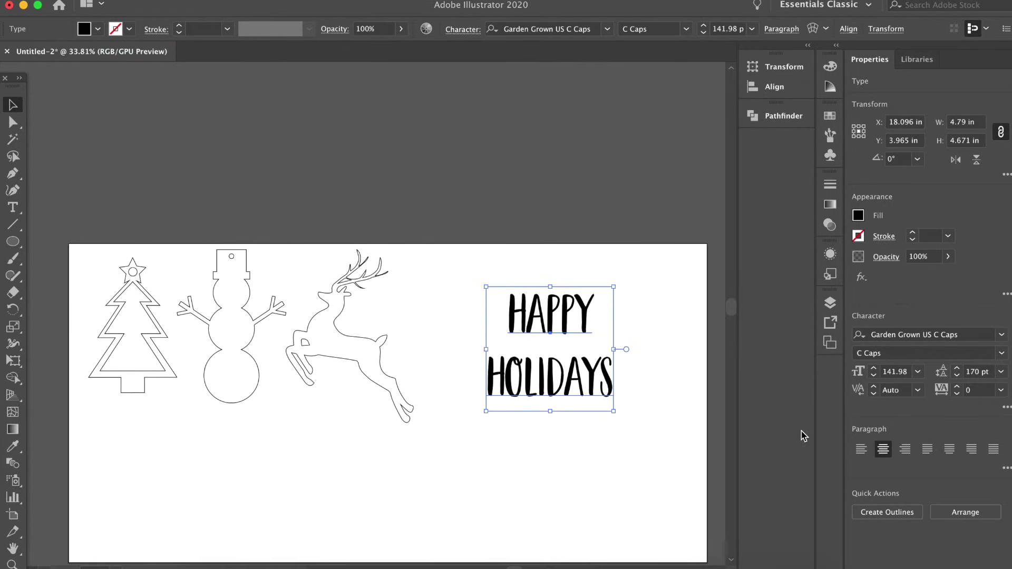
left_click_drag(17, 245, 80, 244)
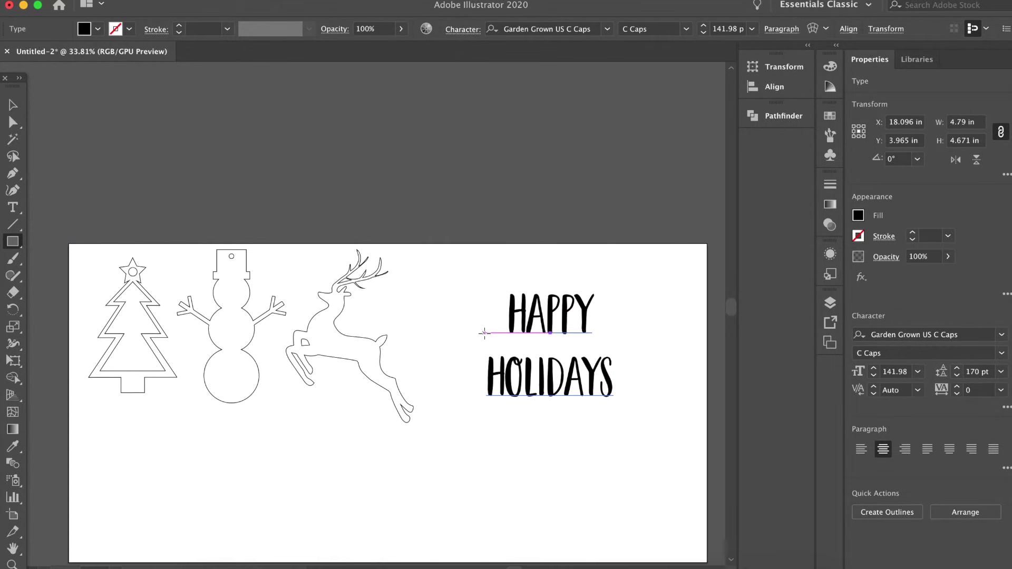
Step: Draw a thin 4.792 × 0.347 in black bar under HAPPY and nudge it slightly up
left_click_drag(483, 332, 611, 342)
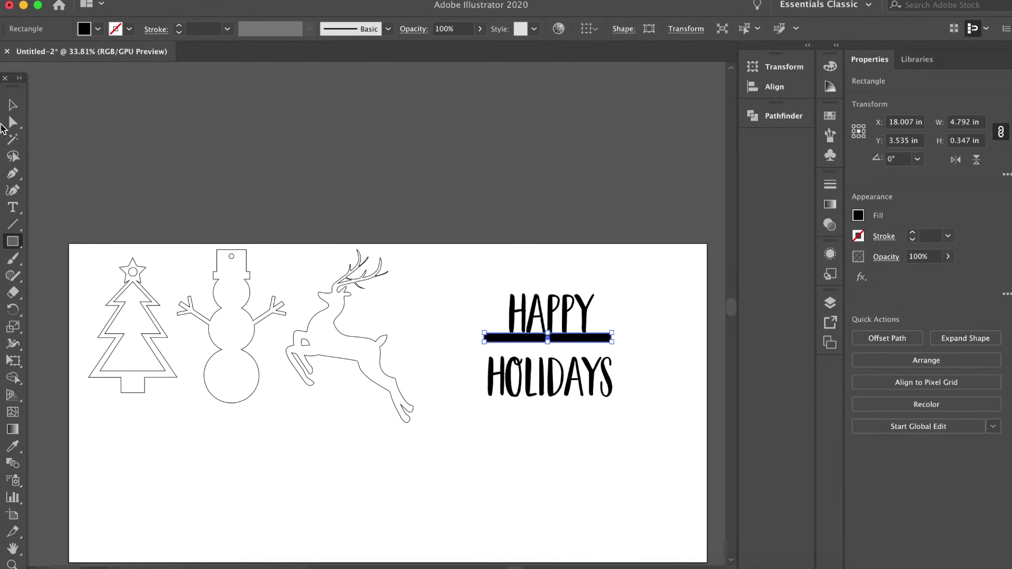
left_click(13, 104)
left_click(685, 422)
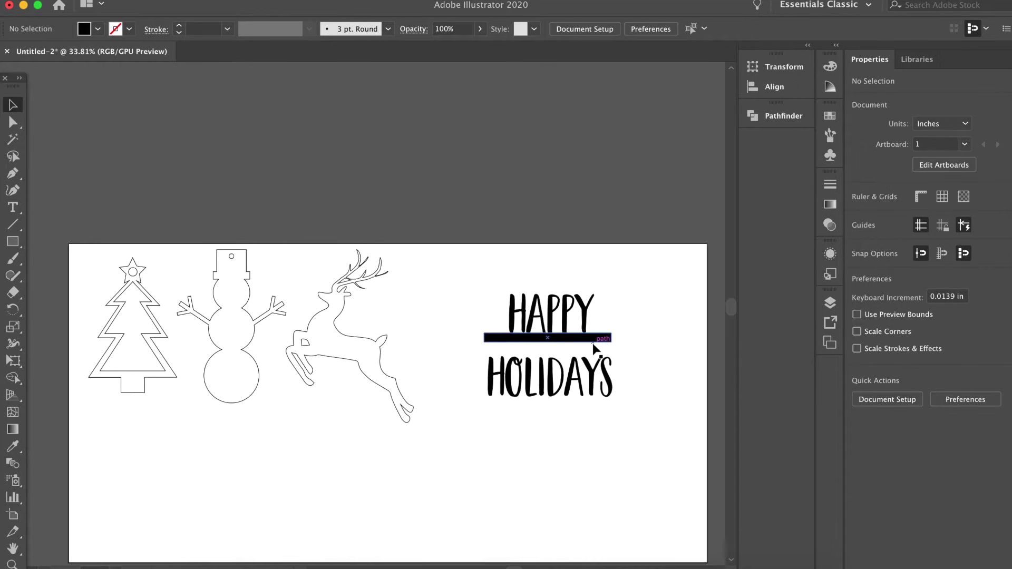
left_click_drag(593, 344, 594, 339)
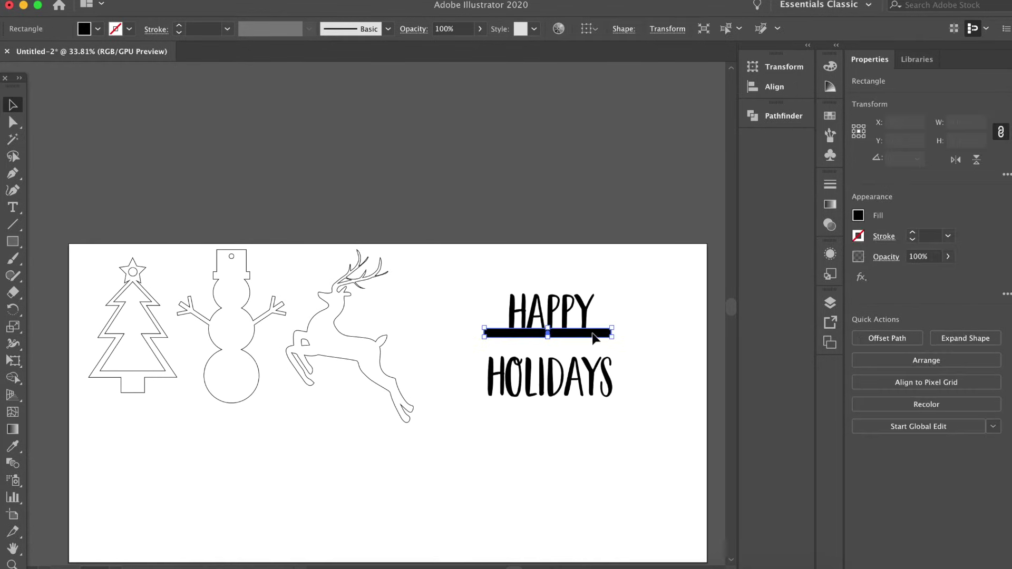
left_click(655, 397)
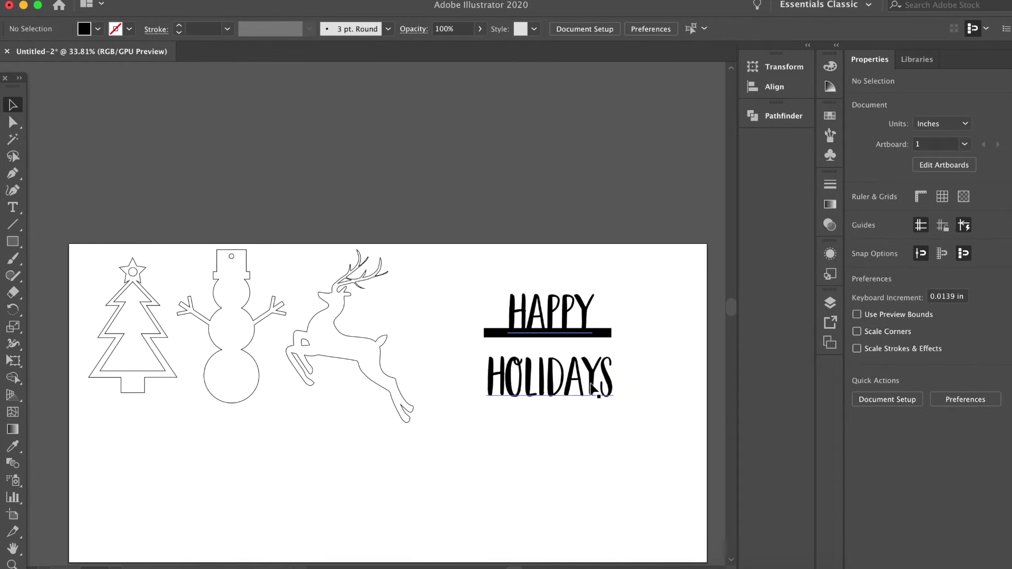
left_click(606, 387)
Step: Convert the HAPPY HOLIDAYS text to outlines and ungroup the lettering
right_click(589, 381)
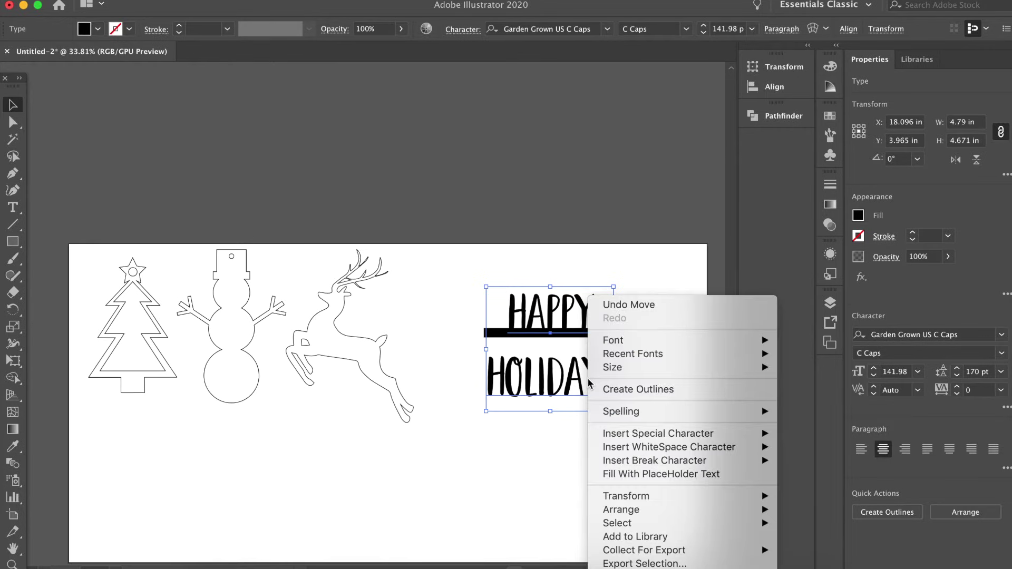
left_click(592, 389)
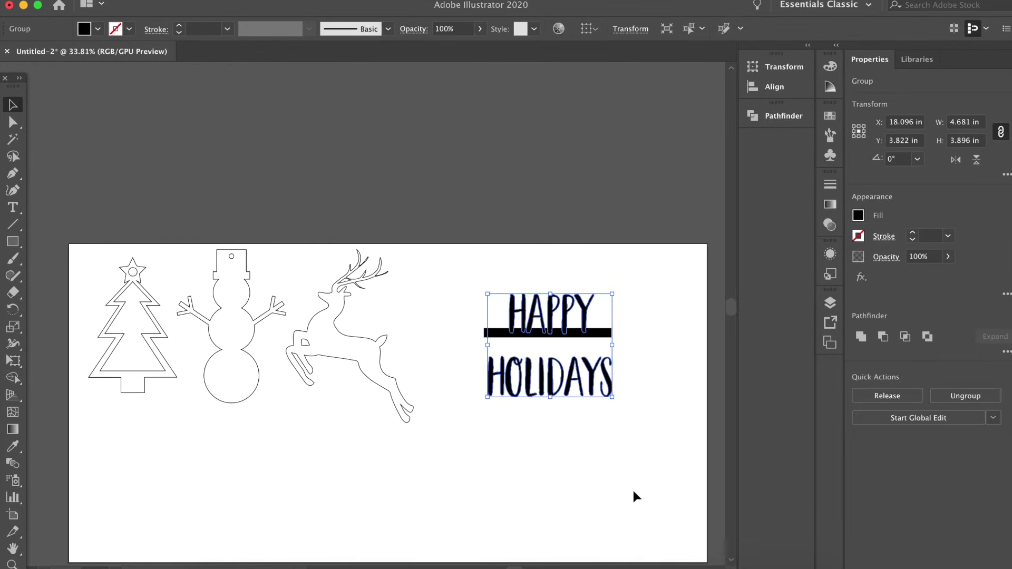
left_click(632, 489)
left_click(508, 364)
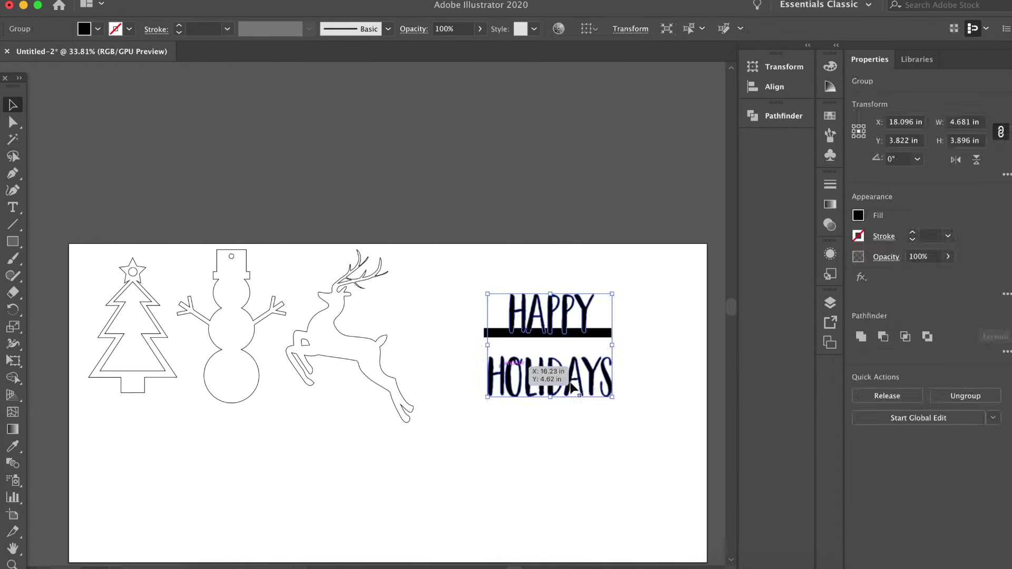
left_click(960, 396)
left_click(559, 454)
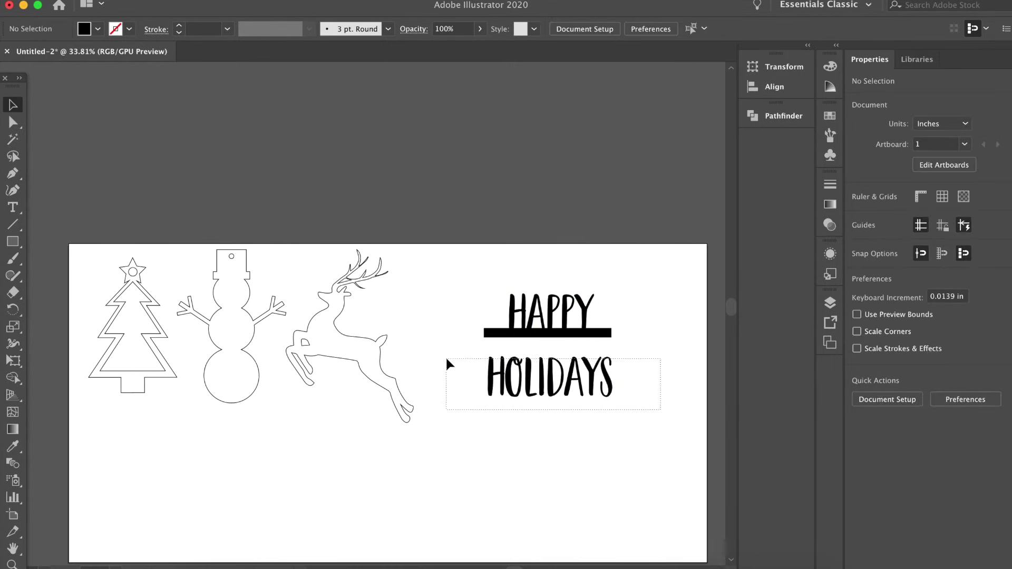
Step: Move the word HOLIDAYS up 0.92 in so its tops overlap the bar
left_click_drag(660, 409, 446, 360)
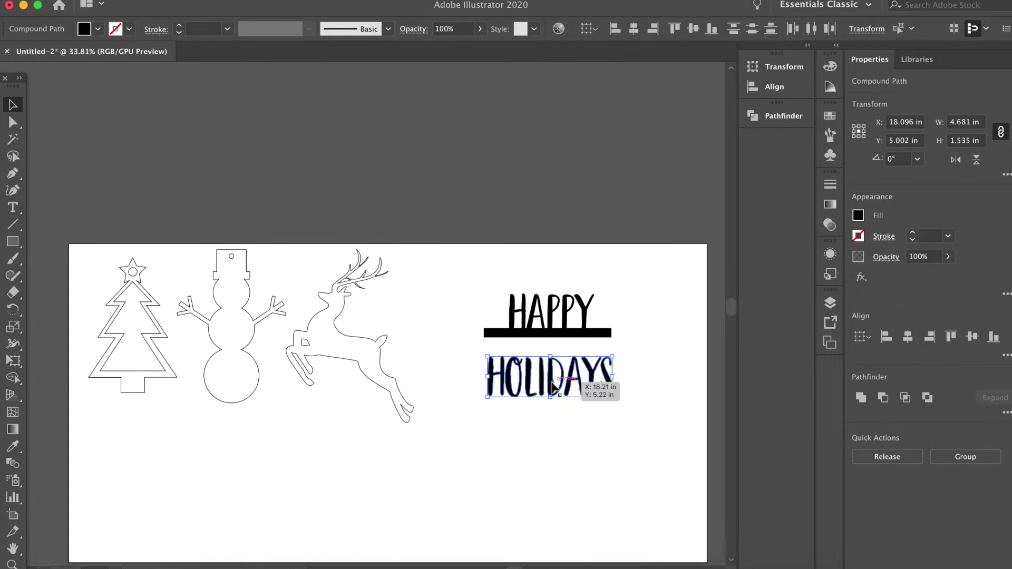
left_click_drag(552, 380, 551, 358)
left_click(627, 440)
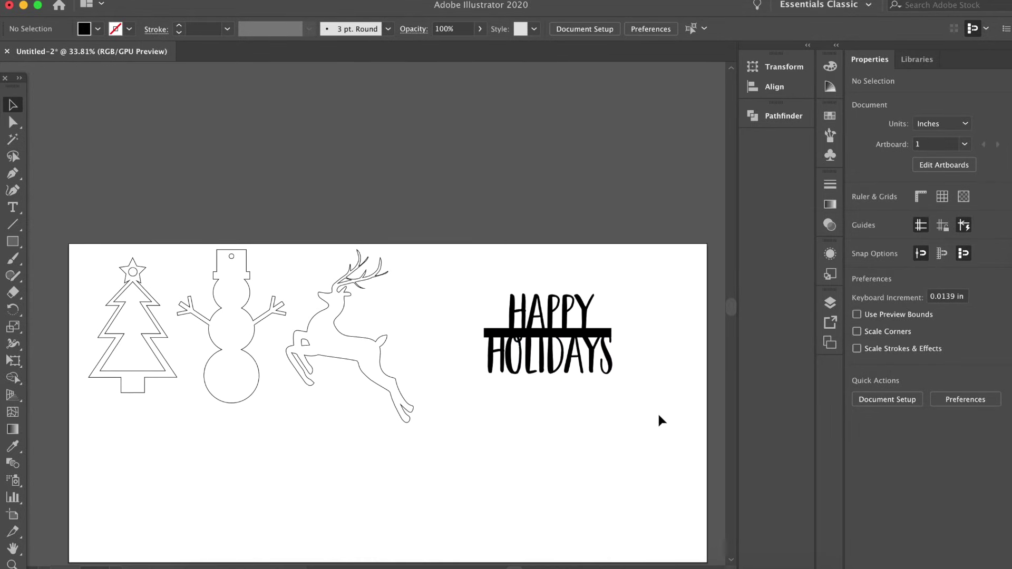
Step: Thin the bar to about 0.26 in and draw two concentric circles at its left end
left_click(548, 332)
left_click_drag(549, 337, 550, 334)
left_click(640, 342)
scroll(615, 337, "up", 5)
key("l")
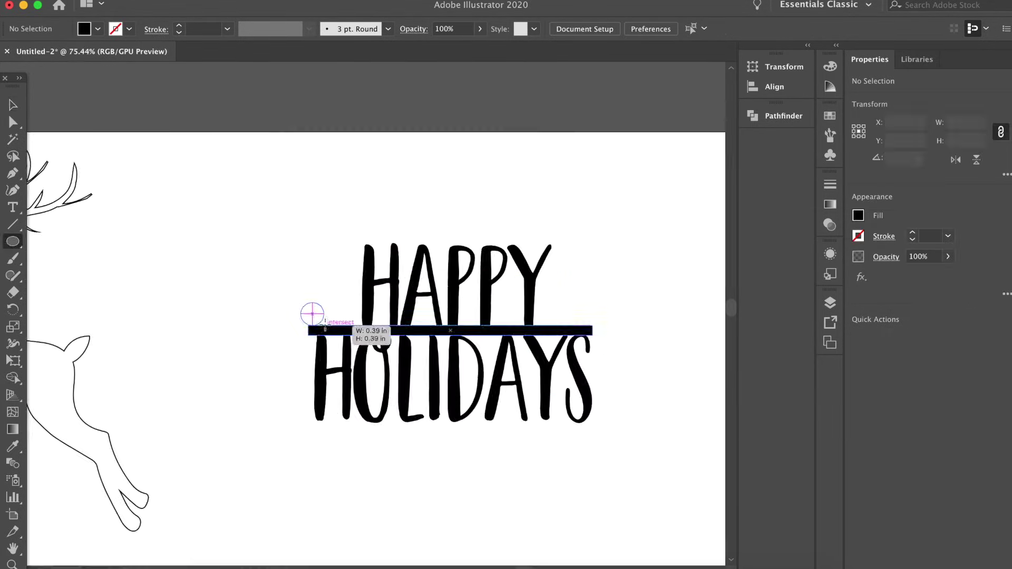
left_click_drag(312, 311, 336, 330)
scroll(324, 311, "up", 8)
key("shift+x")
key("l")
left_click_drag(399, 271, 317, 350)
Step: Cut the inner circle out with Minus Front and copy the ring to the bar's right end
key("super+0")
left_click(883, 397)
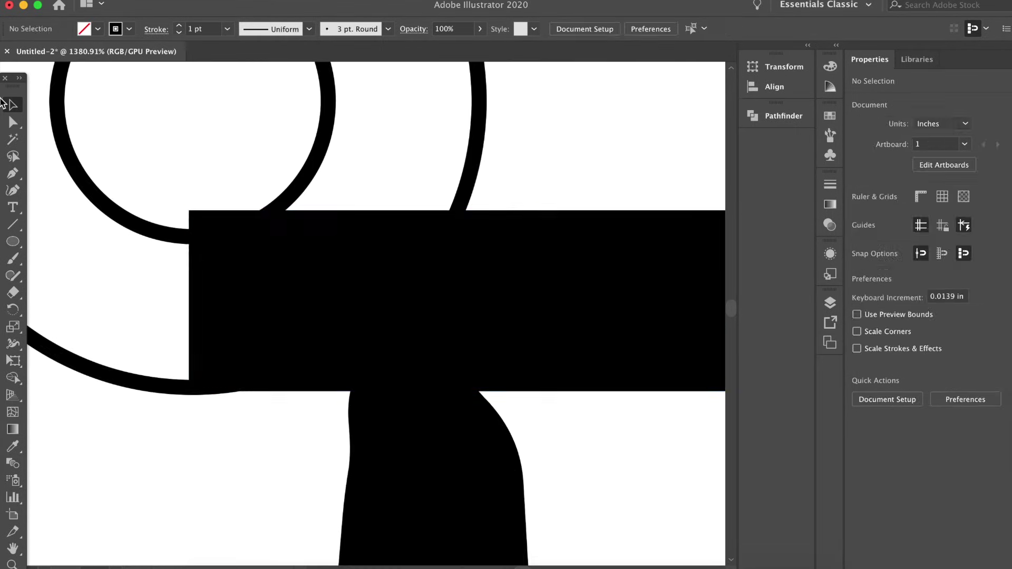
left_click_drag(345, 252, 355, 258)
Step: Select all the sign's pieces and Unite them into one outlined path
key("super+0")
key("super+shift+a")
scroll(346, 279, "down", 4)
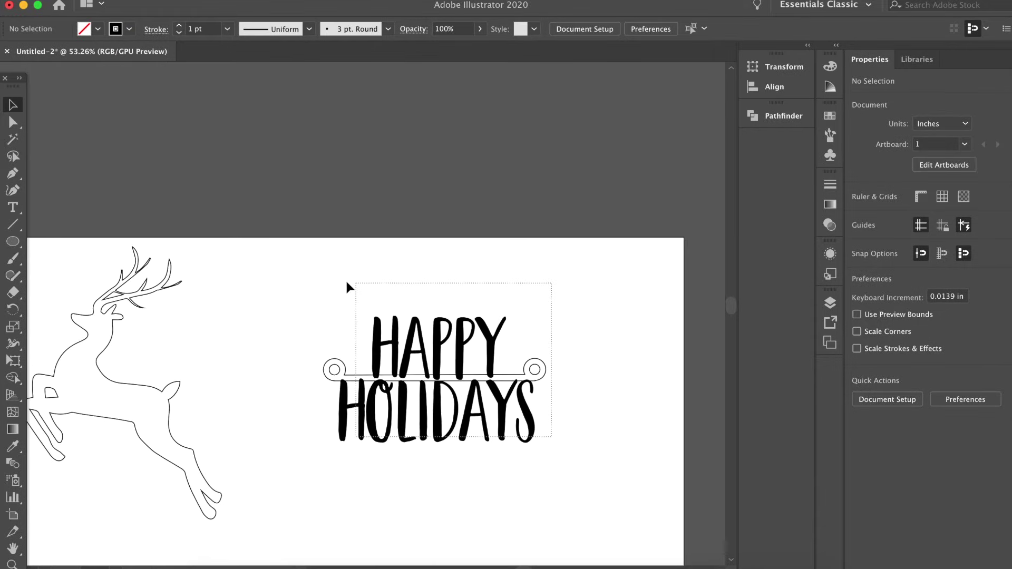
key("super+a")
left_click(861, 397)
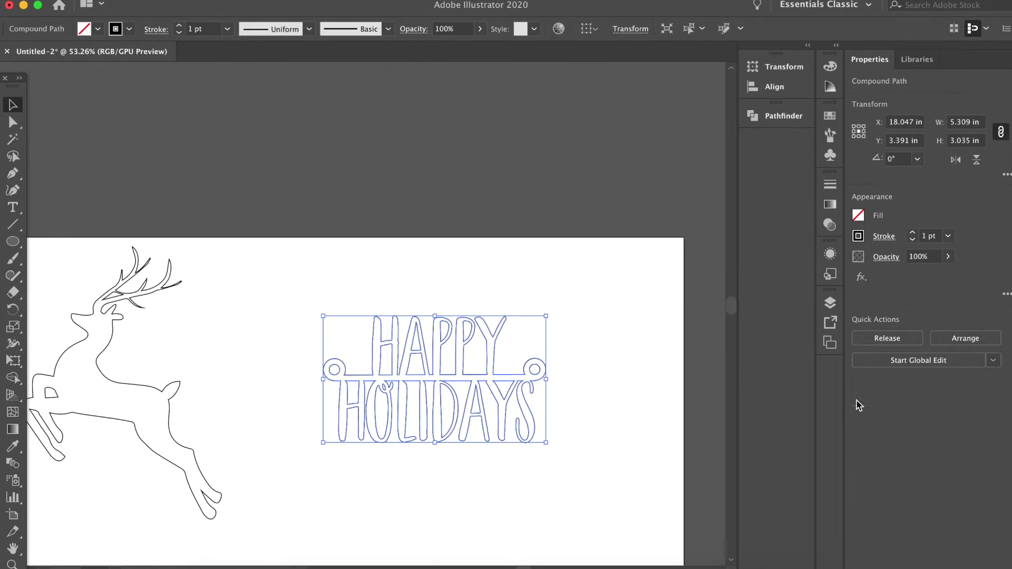
left_click_drag(597, 461, 343, 340)
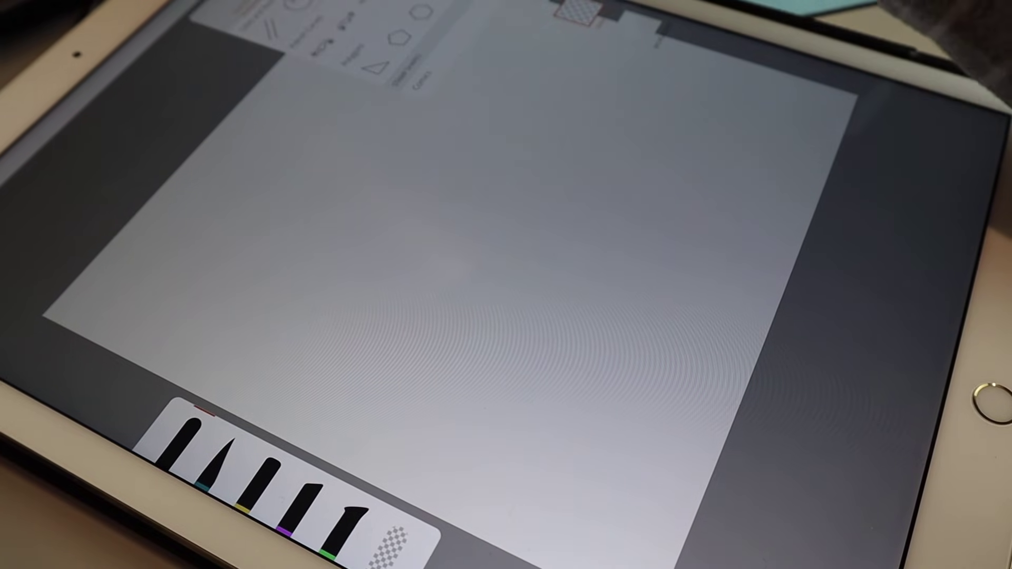
Step: Add a circle stencil, trace it as a solid outline, and begin swirl strokes inside
left_click(397, 30)
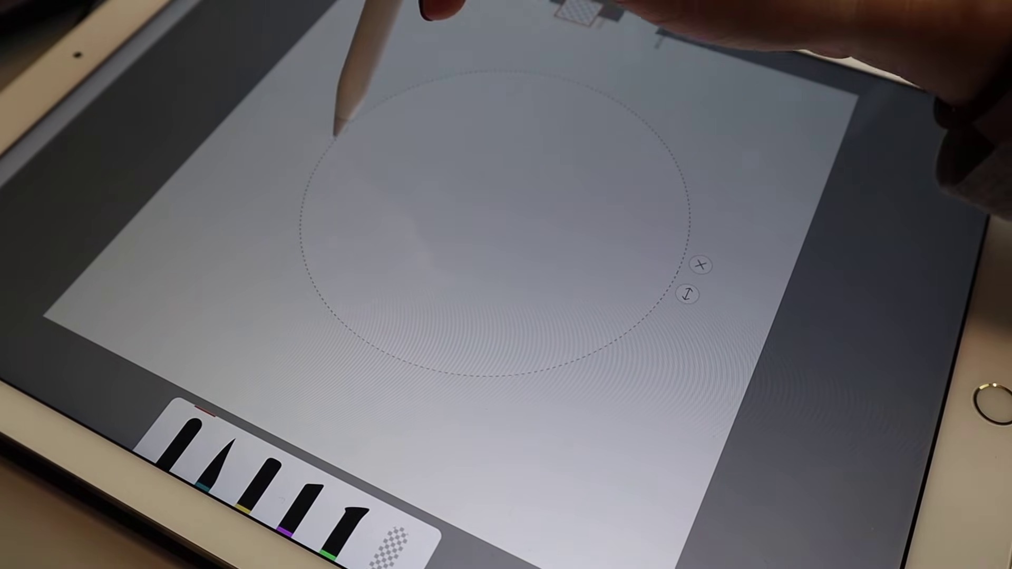
mouse_move(337, 136)
left_mouse_down()
mouse_move(362, 339)
mouse_move(685, 255)
mouse_move(339, 136)
left_mouse_up()
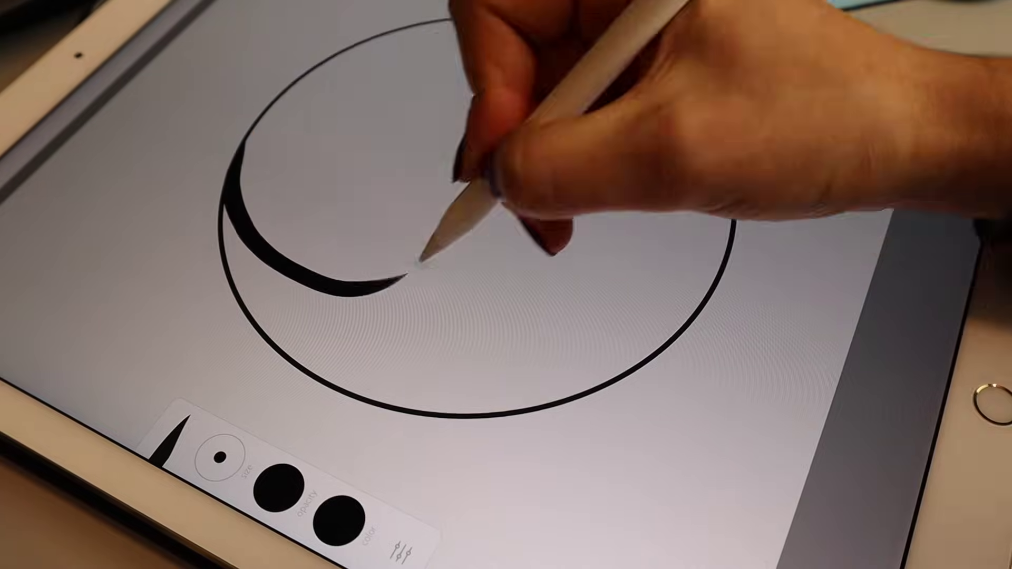
mouse_move(419, 256)
left_mouse_down()
mouse_move(542, 402)
mouse_move(514, 232)
mouse_move(306, 282)
mouse_move(368, 388)
mouse_move(237, 271)
mouse_move(238, 259)
left_mouse_up()
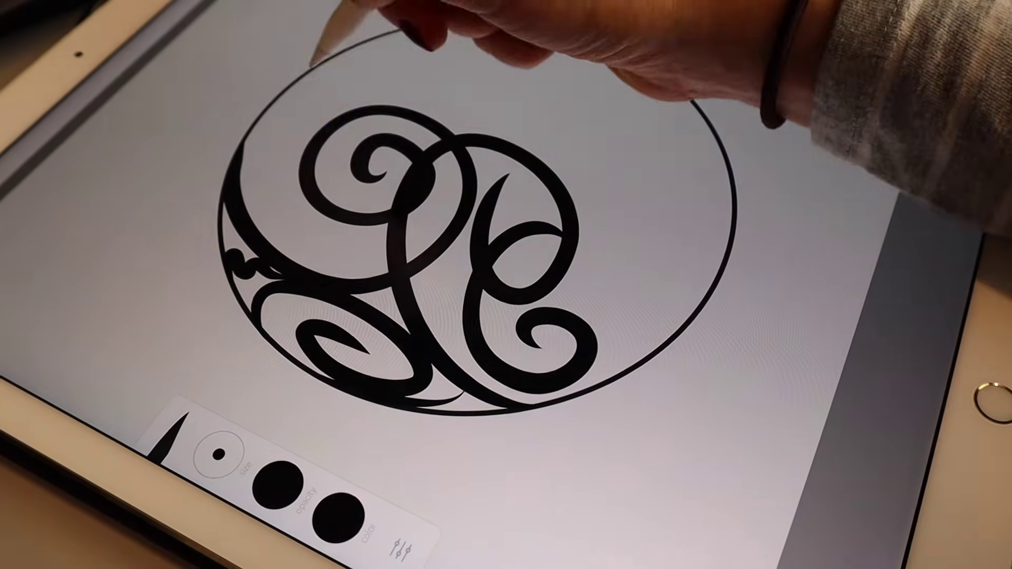
Step: Fill the circle's upper, right and middle areas with interlocking swirls and small curls
mouse_move(311, 64)
left_mouse_down()
mouse_move(448, 24)
mouse_move(347, 51)
mouse_move(557, 113)
mouse_move(519, 110)
mouse_move(532, 13)
left_mouse_up()
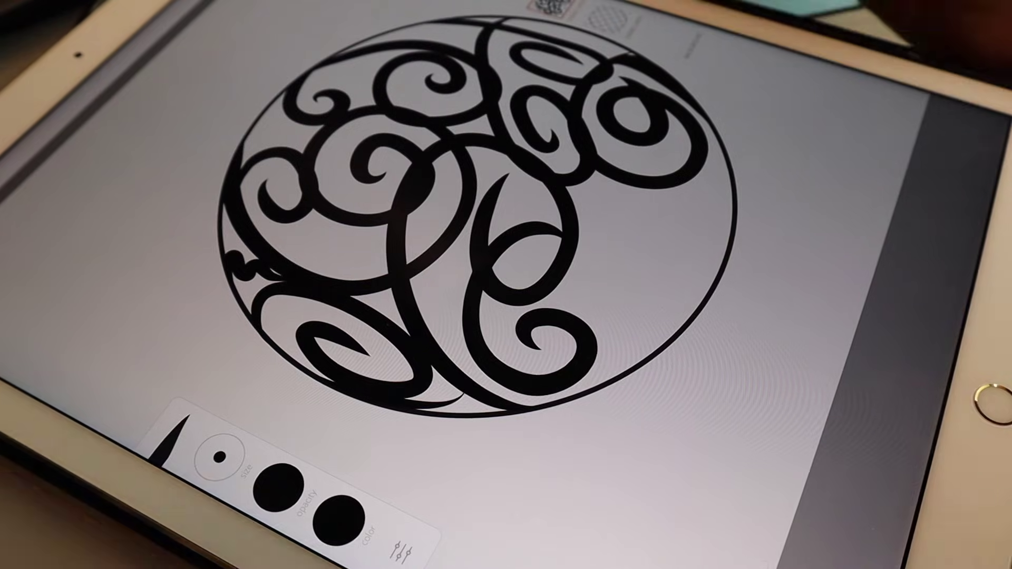
mouse_move(659, 132)
left_mouse_down()
mouse_move(627, 221)
mouse_move(673, 299)
mouse_move(673, 231)
mouse_move(601, 382)
left_mouse_up()
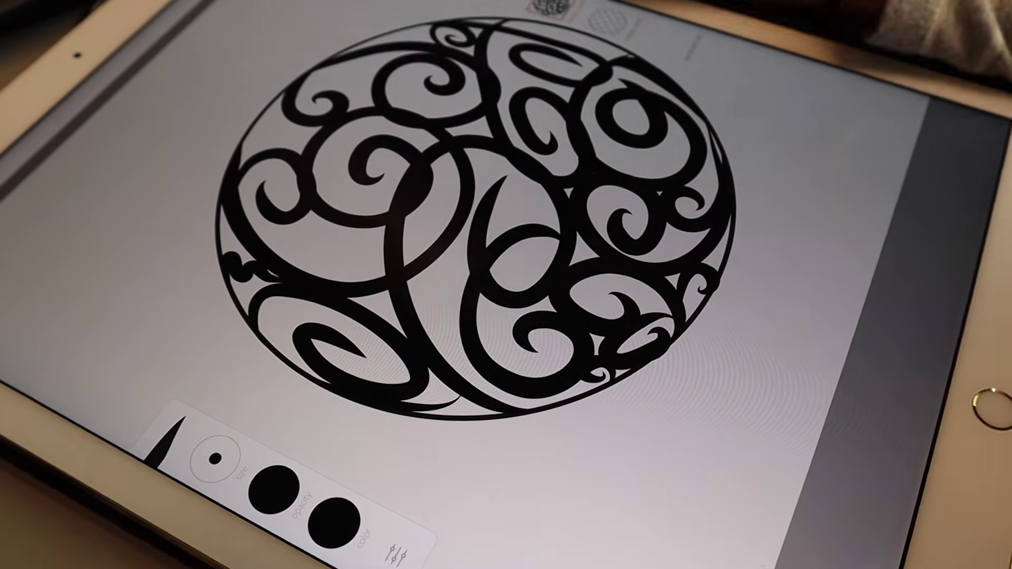
mouse_move(548, 197)
left_mouse_down()
mouse_move(517, 198)
mouse_move(375, 154)
mouse_move(435, 237)
left_mouse_up()
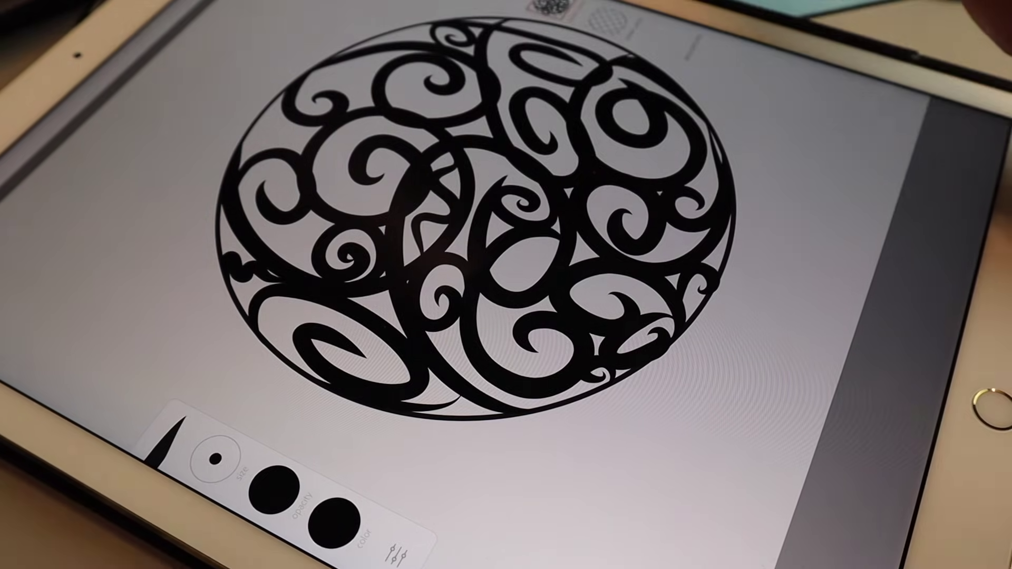
mouse_move(452, 192)
left_mouse_down()
mouse_move(610, 203)
mouse_move(662, 179)
left_mouse_up()
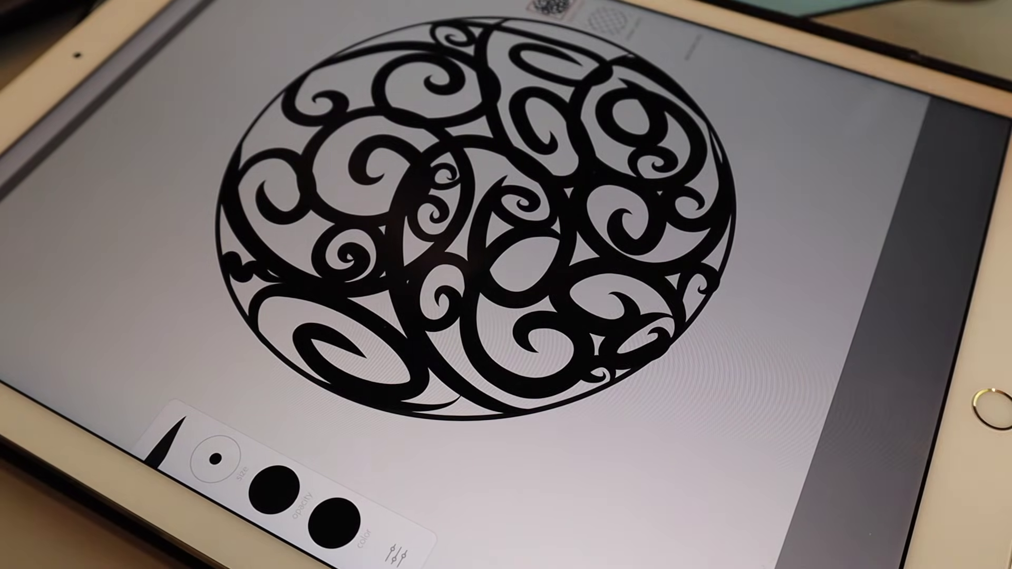